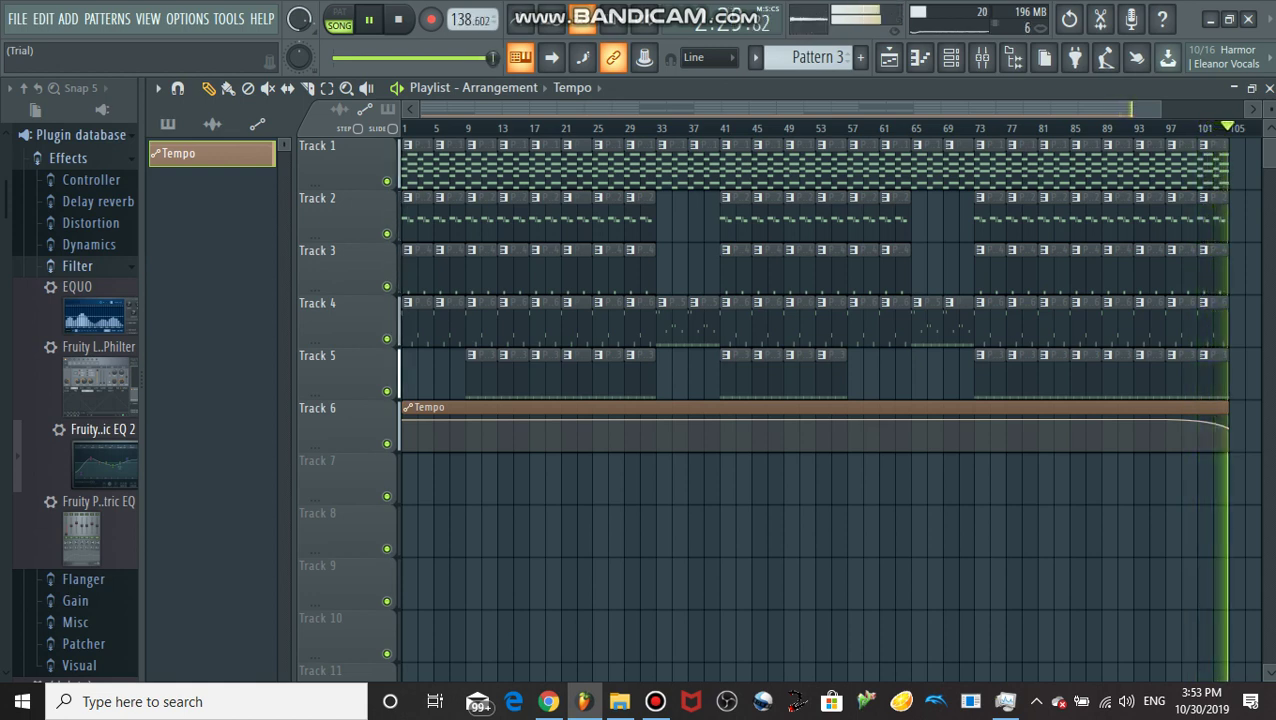
Stop the song, minimize the playlist and move the mixer and channel rack windows apart
key("space")
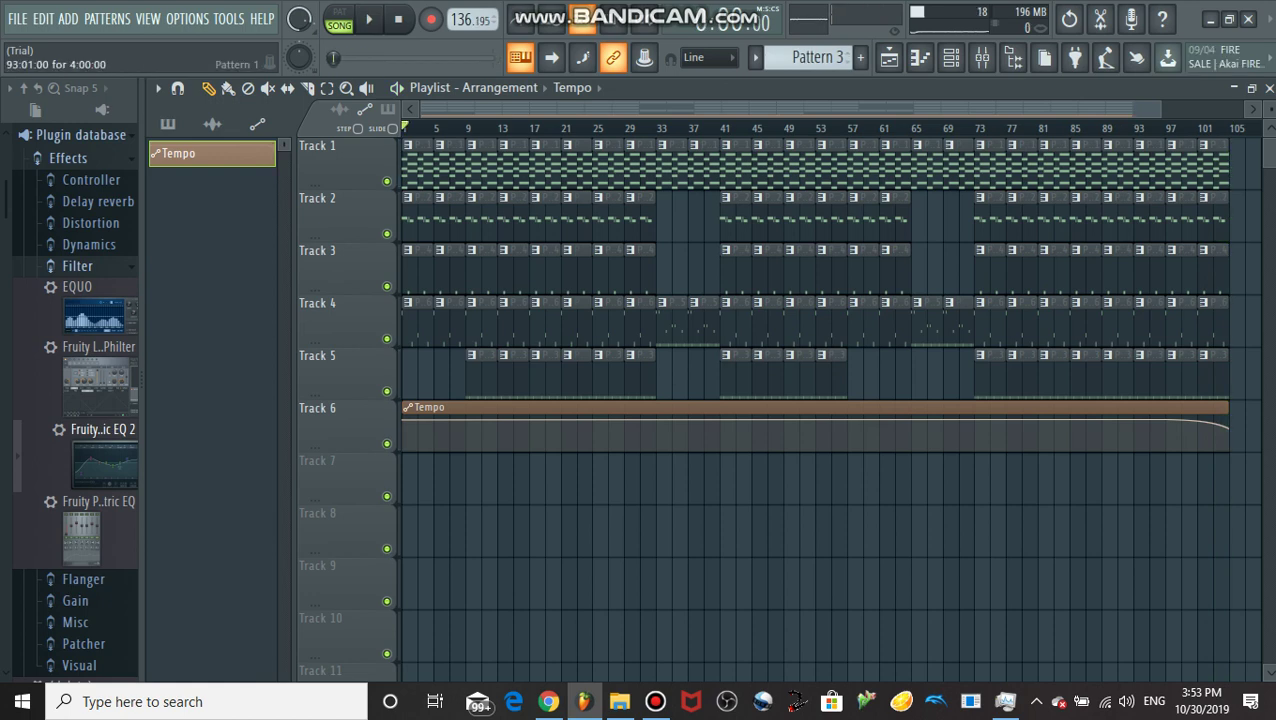
left_click(1234, 89)
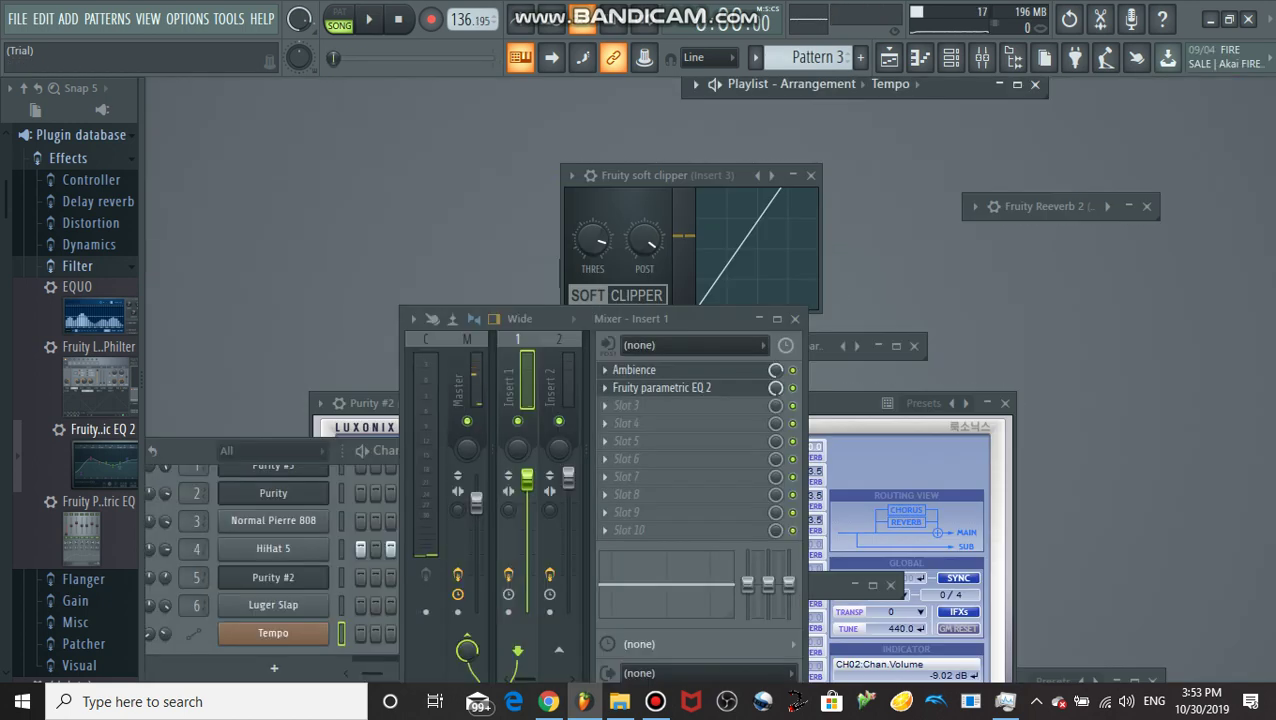
left_click_drag(650, 318, 535, 463)
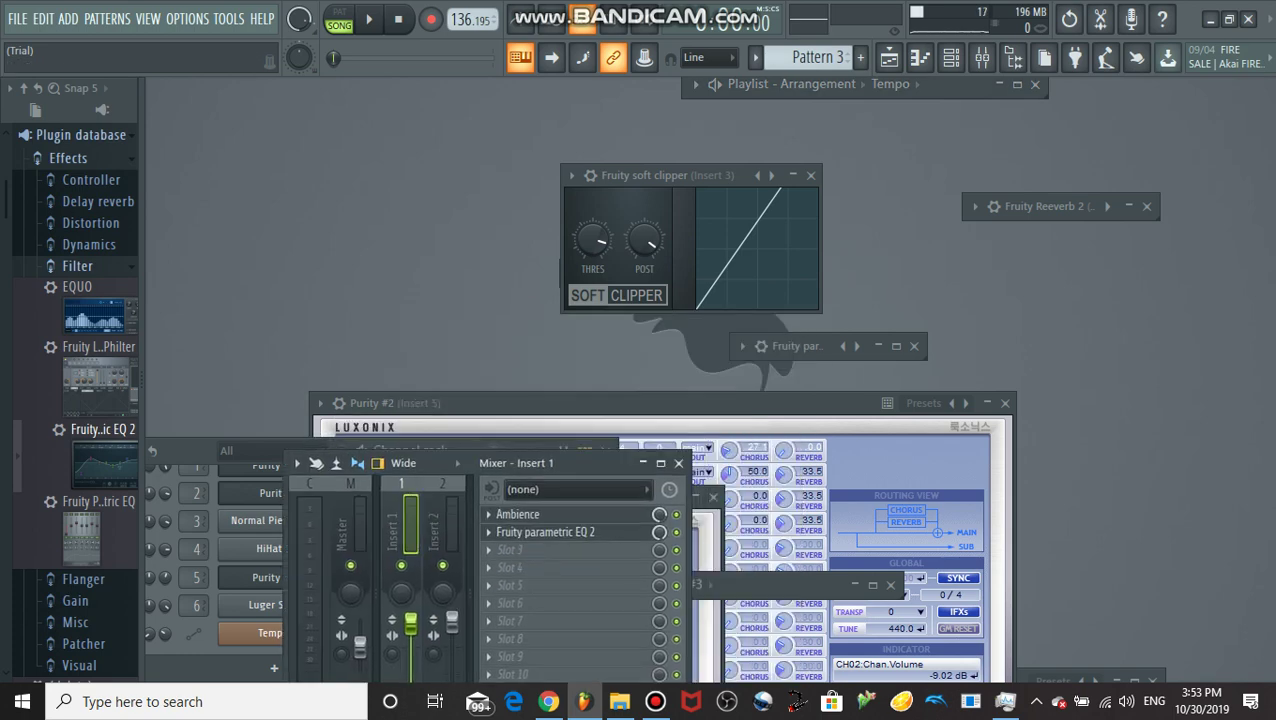
left_click_drag(432, 445, 461, 248)
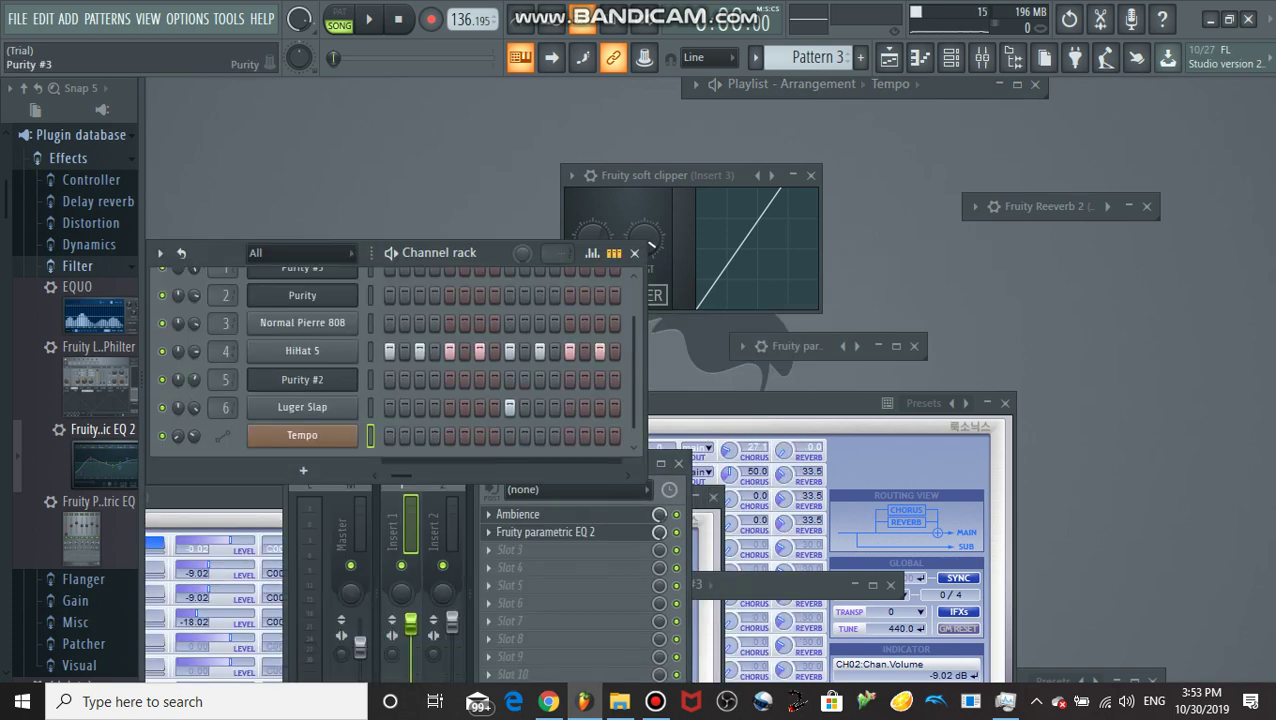
Open the piano roll of the Purity #3 channel and maximize it
right_click(310, 270)
left_click(398, 267)
right_click(310, 270)
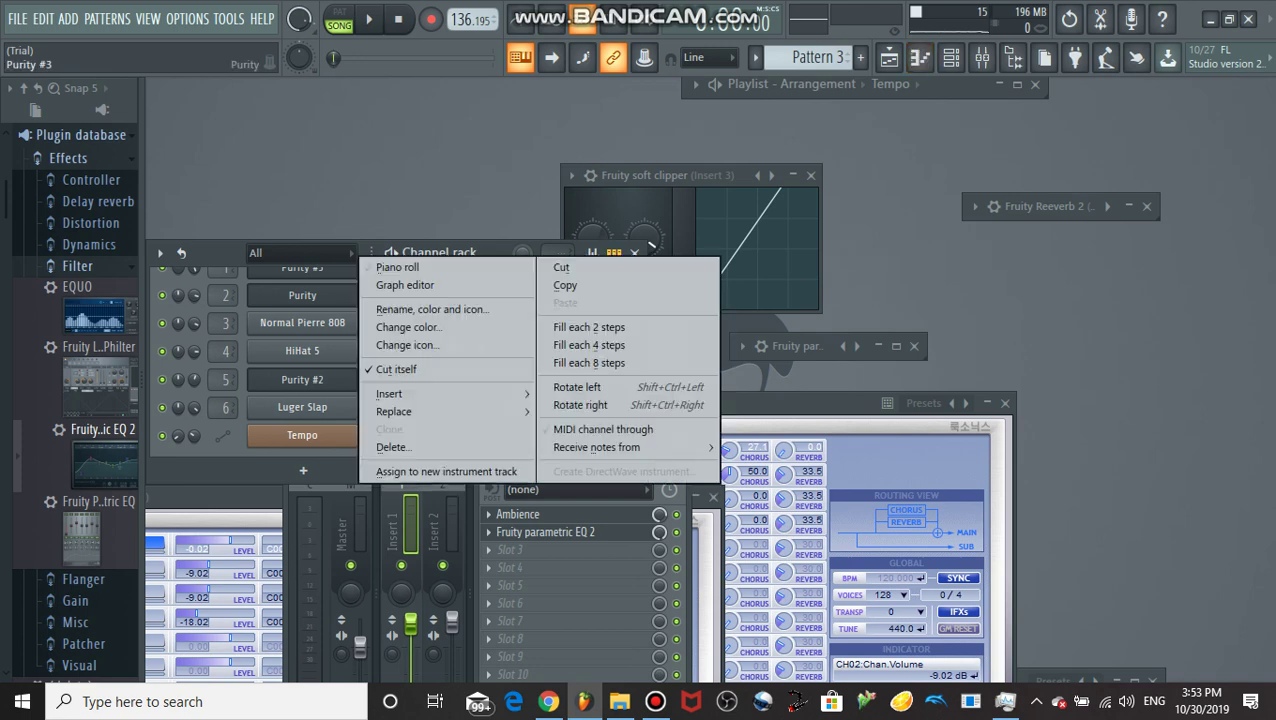
left_click(398, 267)
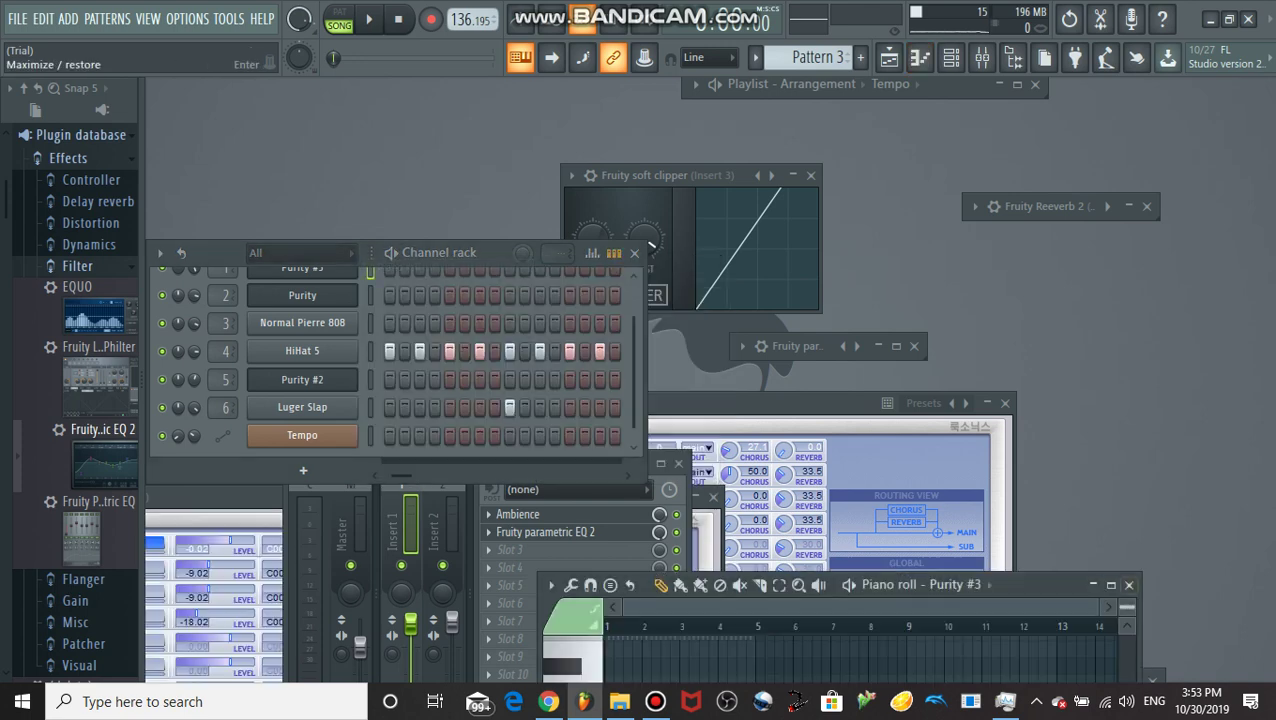
left_click(1111, 586)
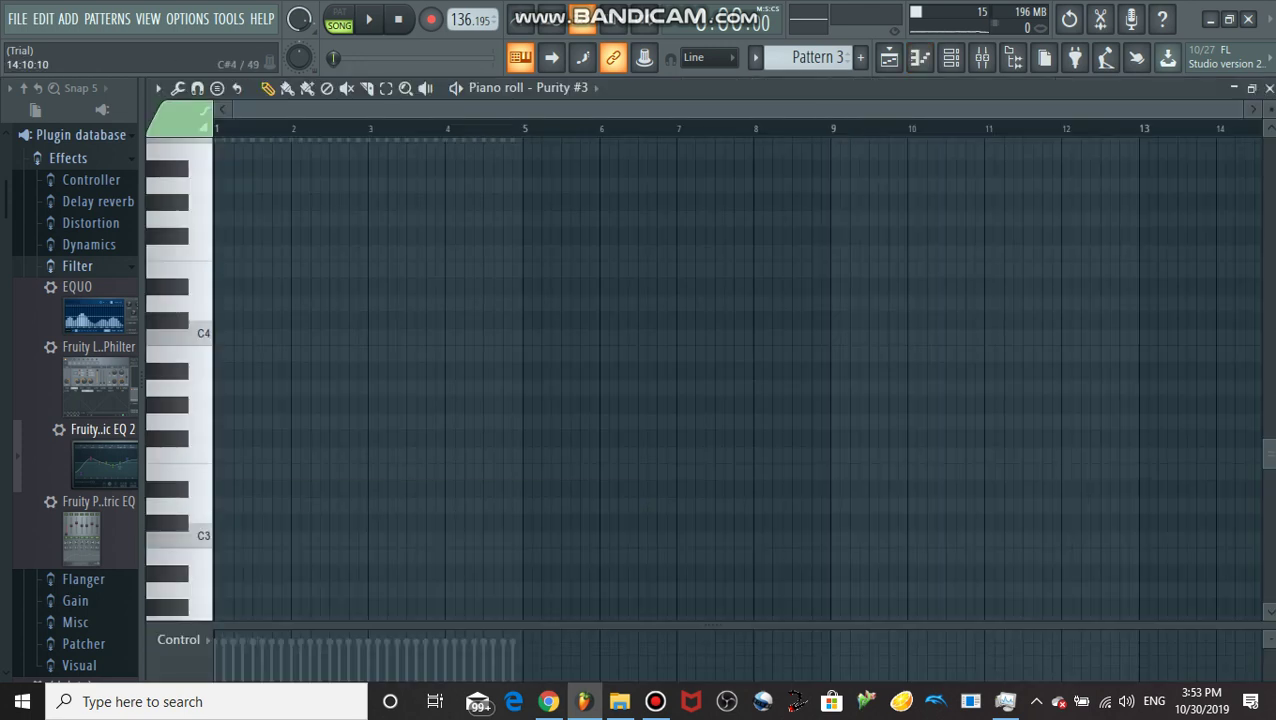
Switch to Pattern 1 and play its Purity #3 chords in pattern mode, zoomed in to about seven bars
scroll(700, 380, "up", 4)
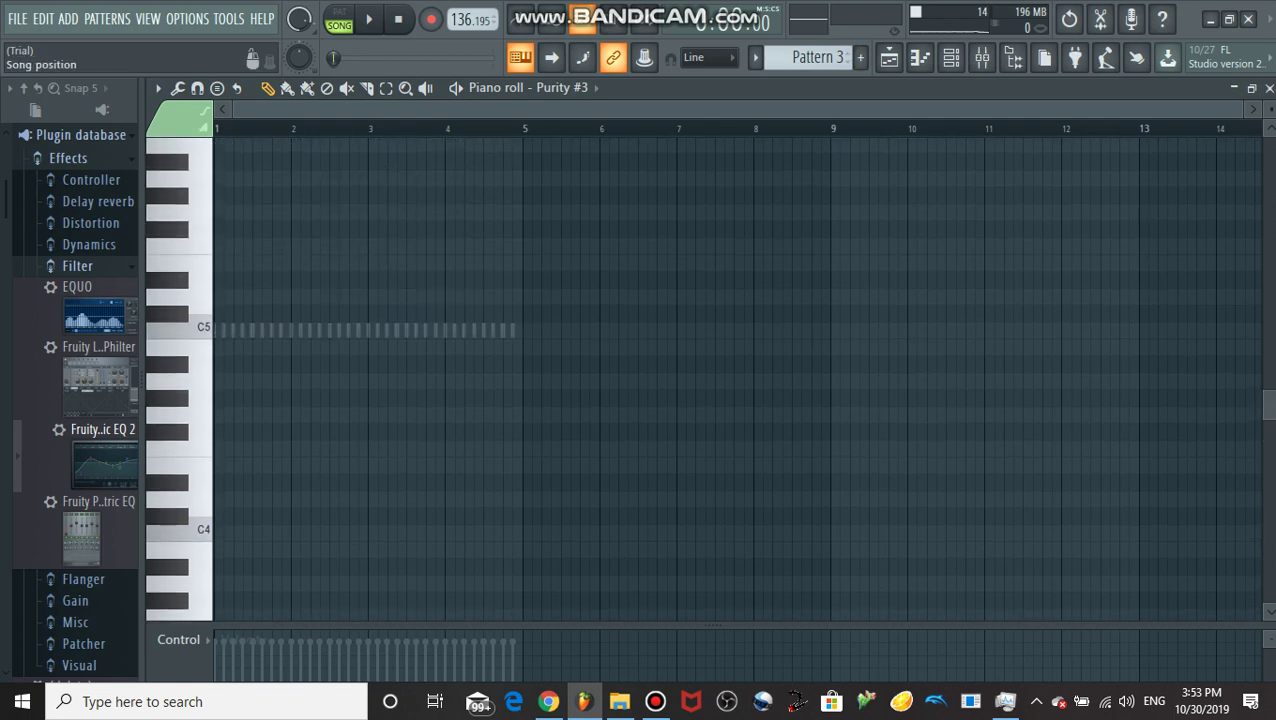
scroll(808, 58, "up", 2)
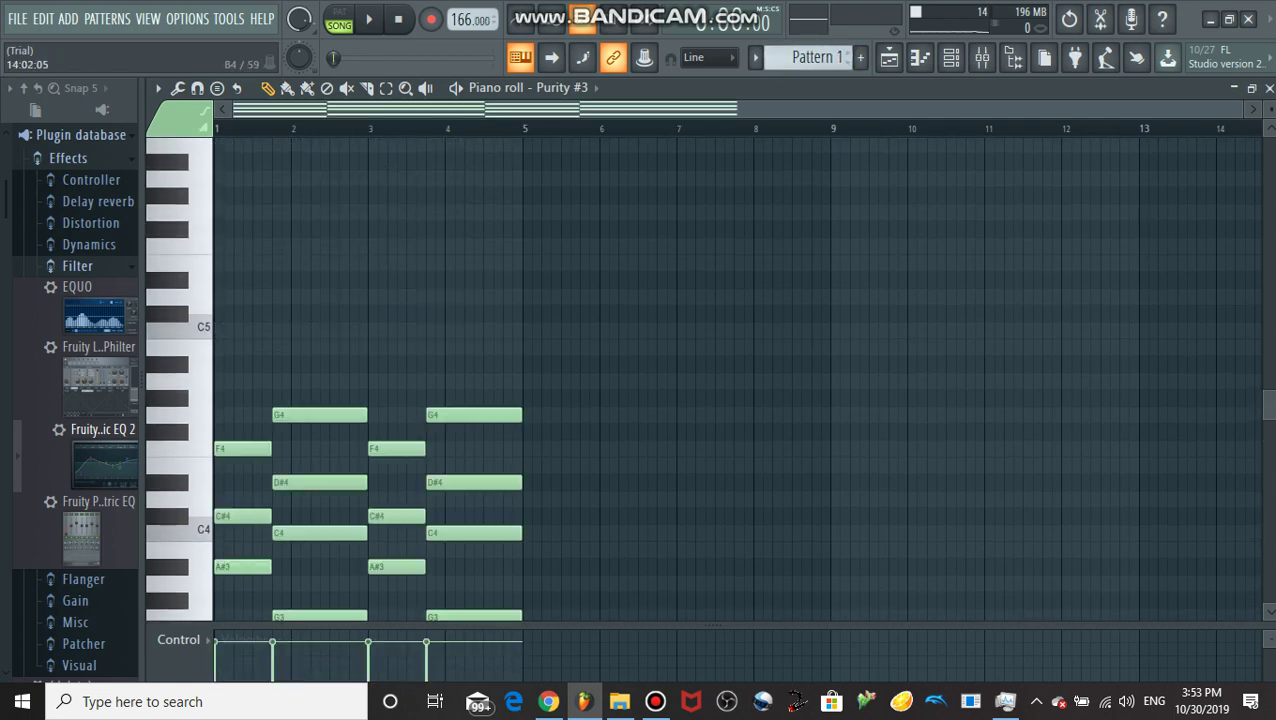
scroll(700, 380, "down", 2)
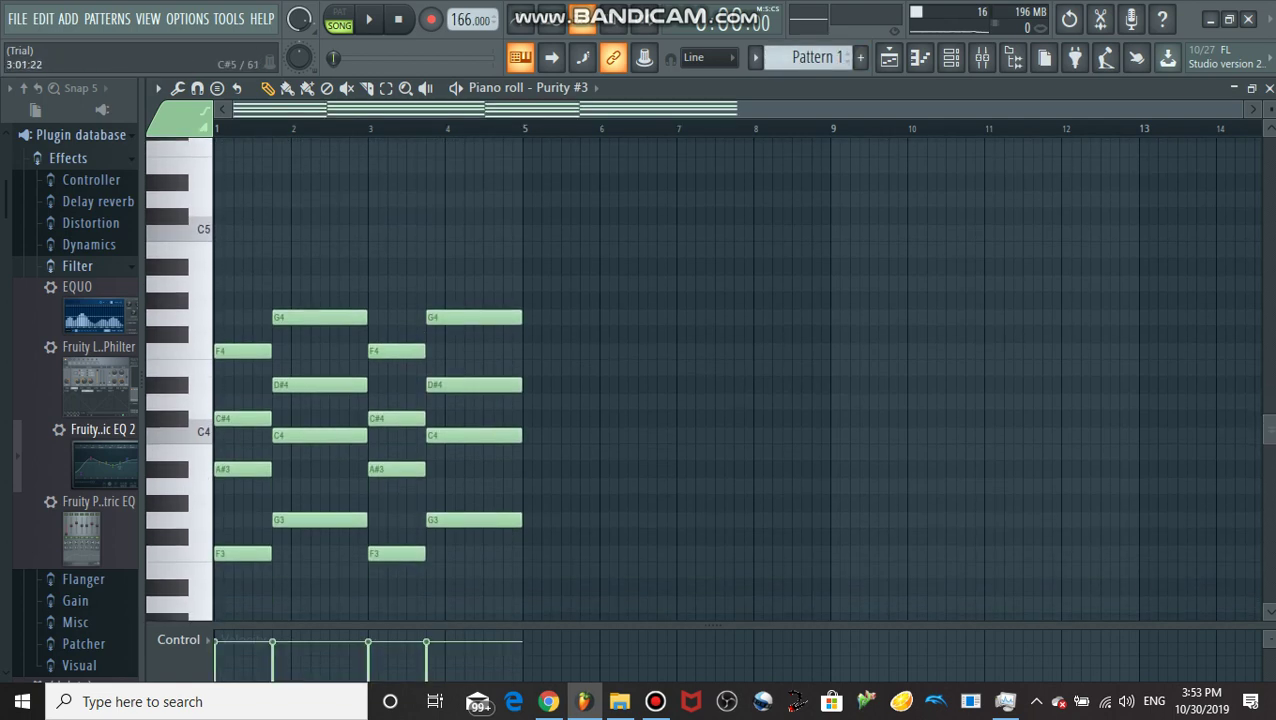
key("space")
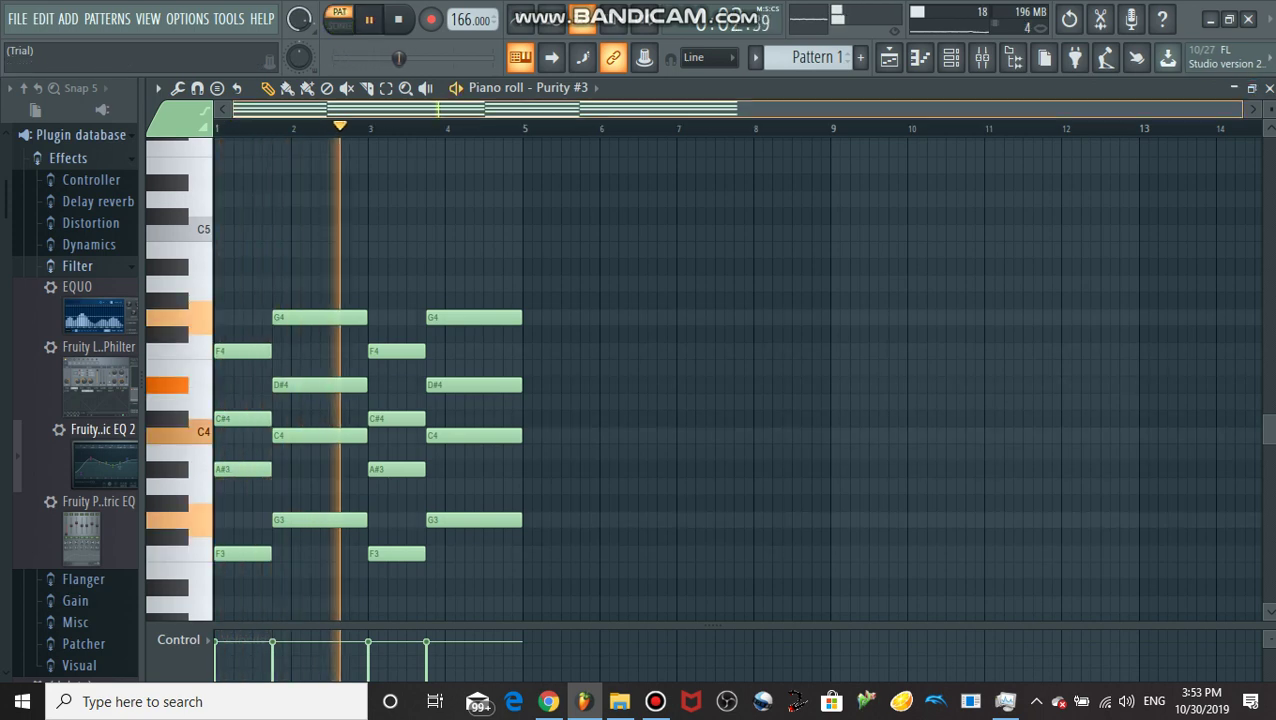
left_click_drag(1239, 110, 1083, 110)
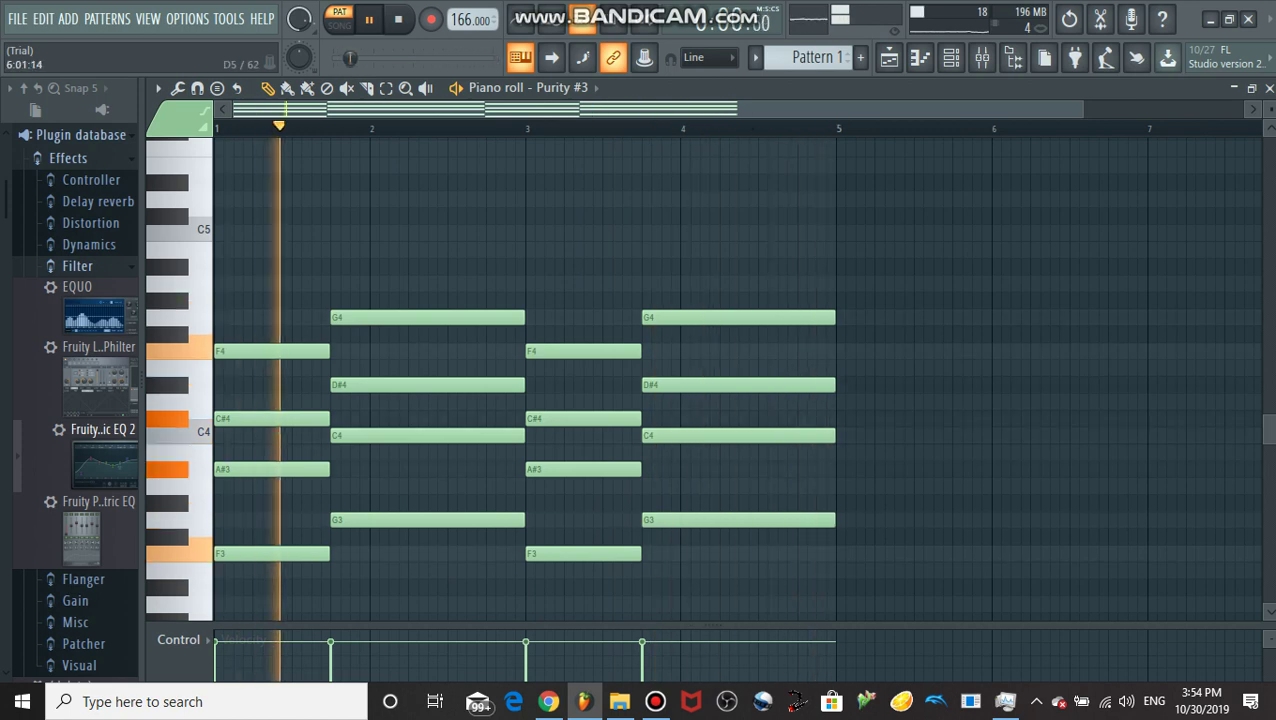
Minimize the piano roll and bring the Purity #3 plugin window into view to show its sound, closing it down to its title bar
left_click(1234, 89)
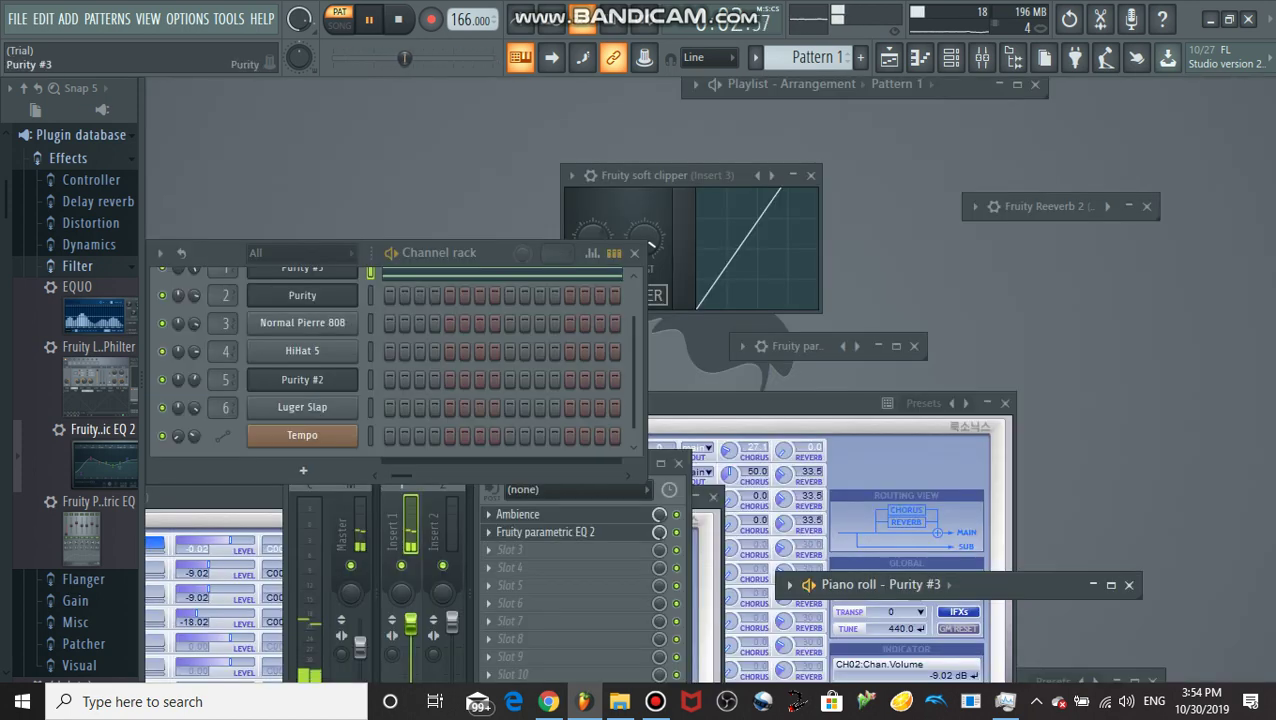
left_click(300, 253)
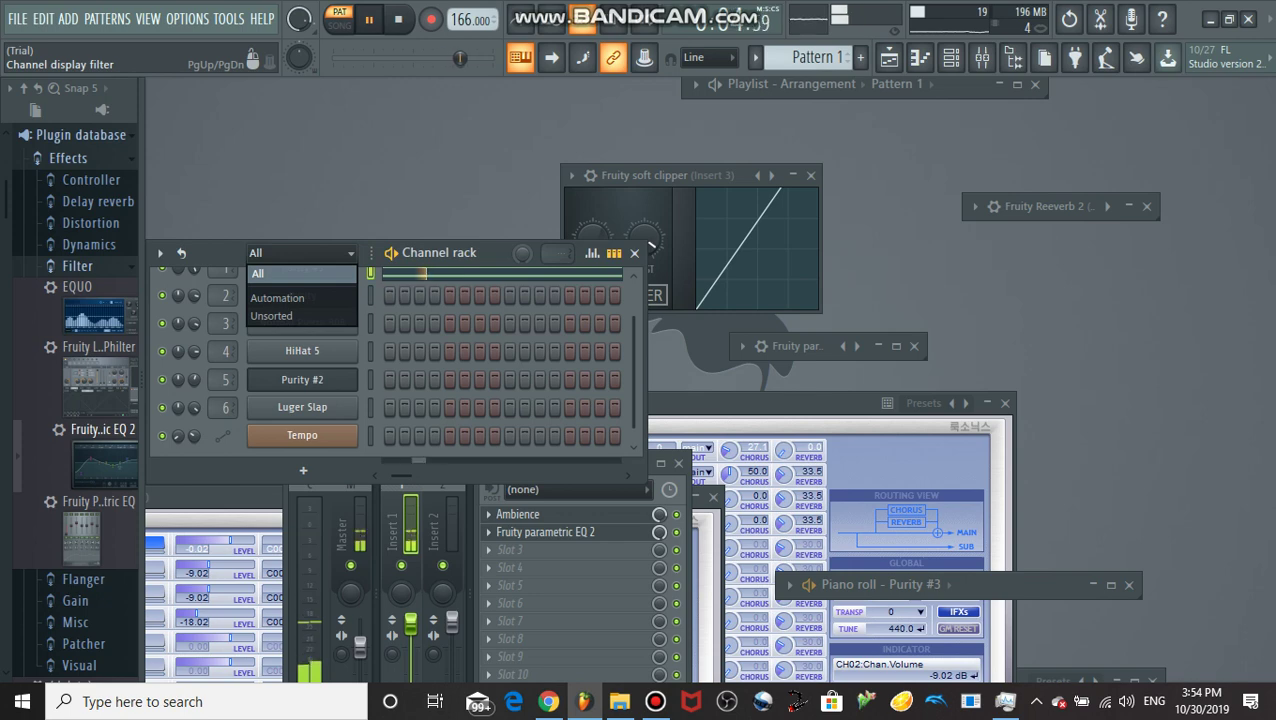
left_click(300, 253)
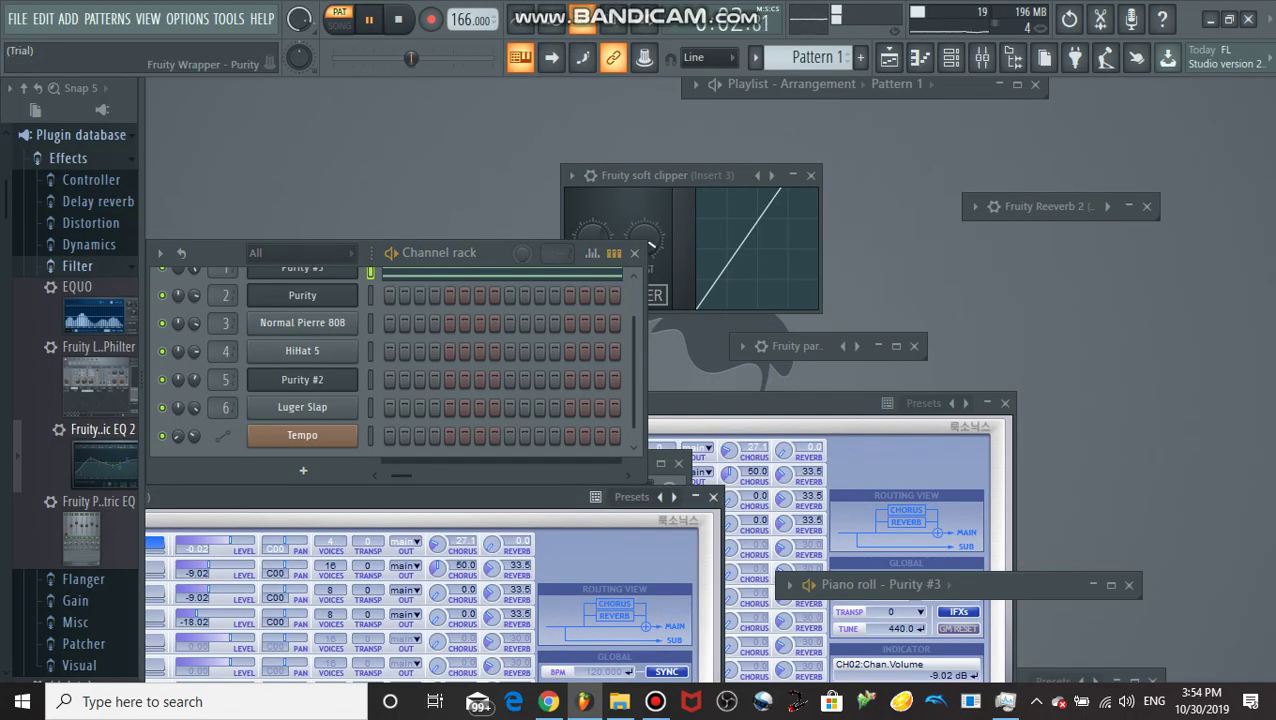
left_click_drag(360, 497, 653, 193)
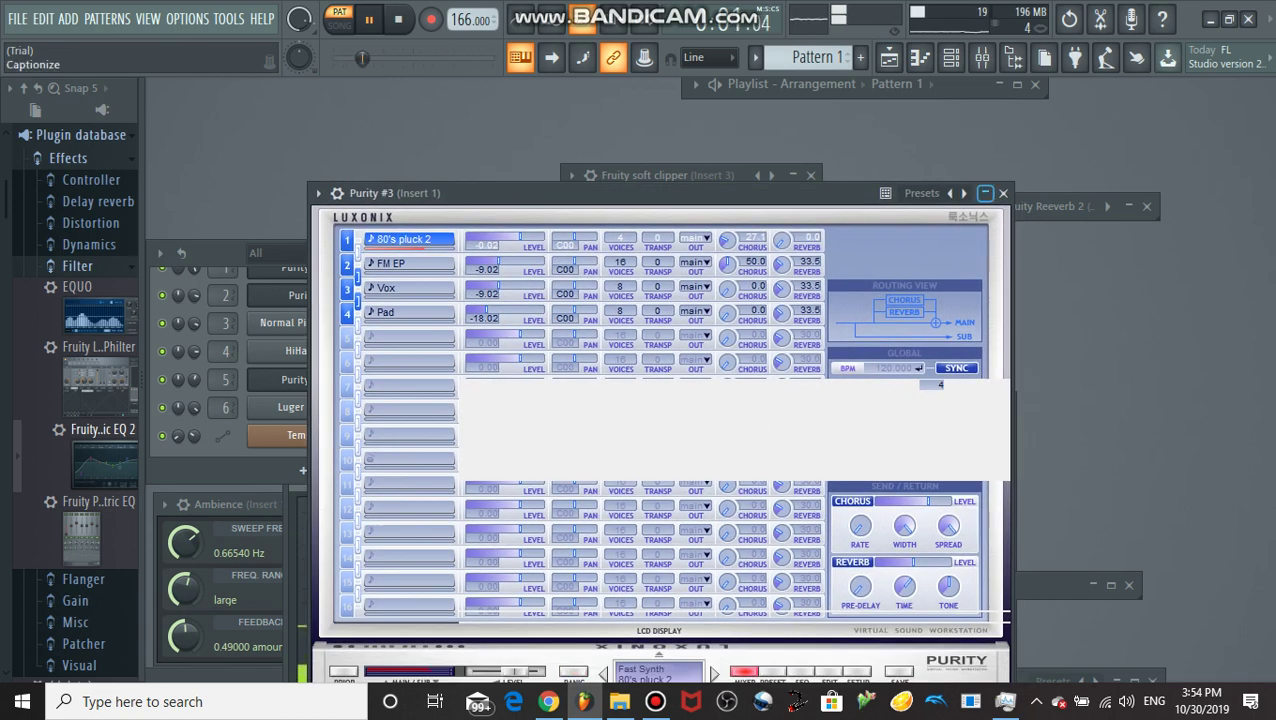
left_click(985, 193)
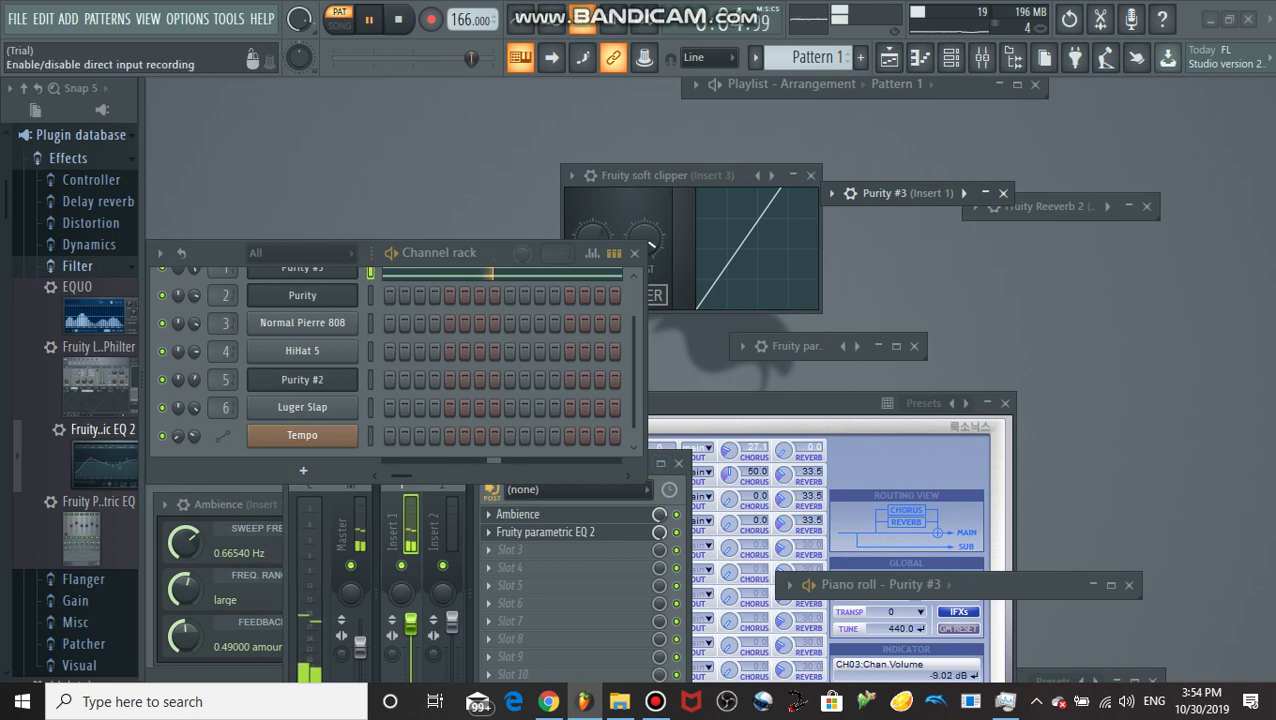
Move the mixer window aside and open the Purity channel's notes in the maximized piano roll
left_click(474, 497)
left_click_drag(540, 463, 475, 498)
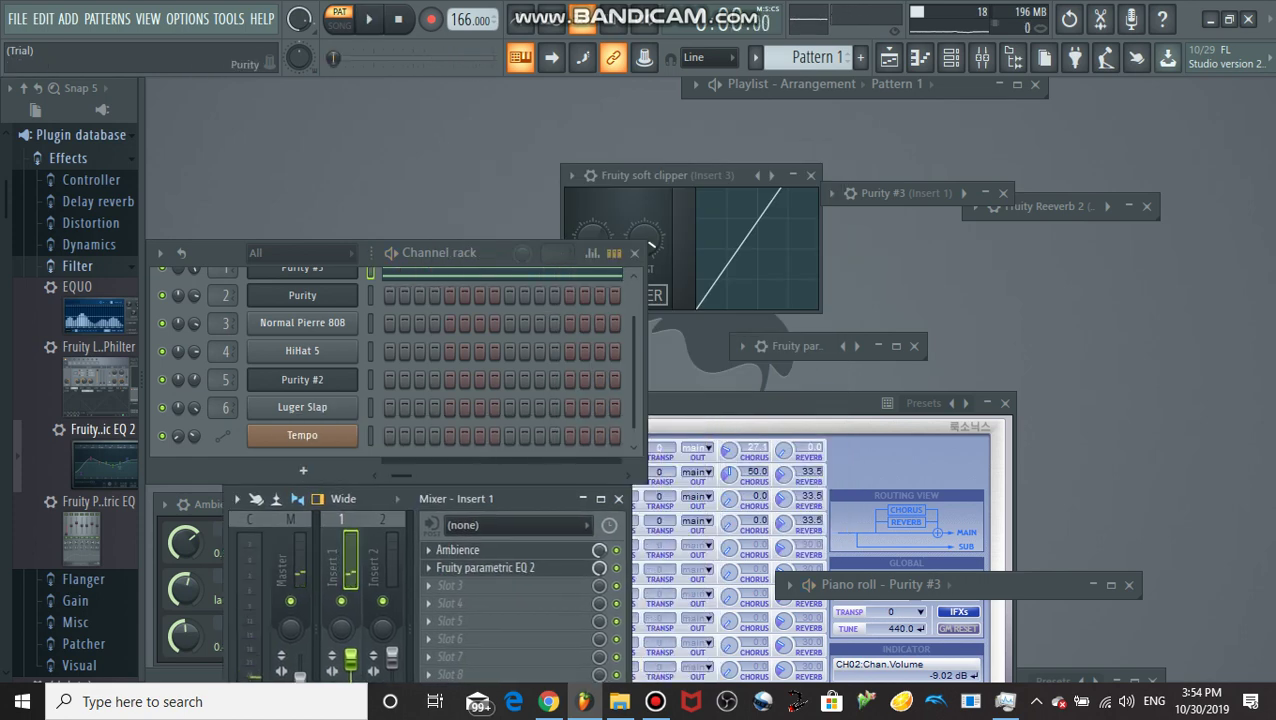
right_click(350, 290)
left_click(400, 294)
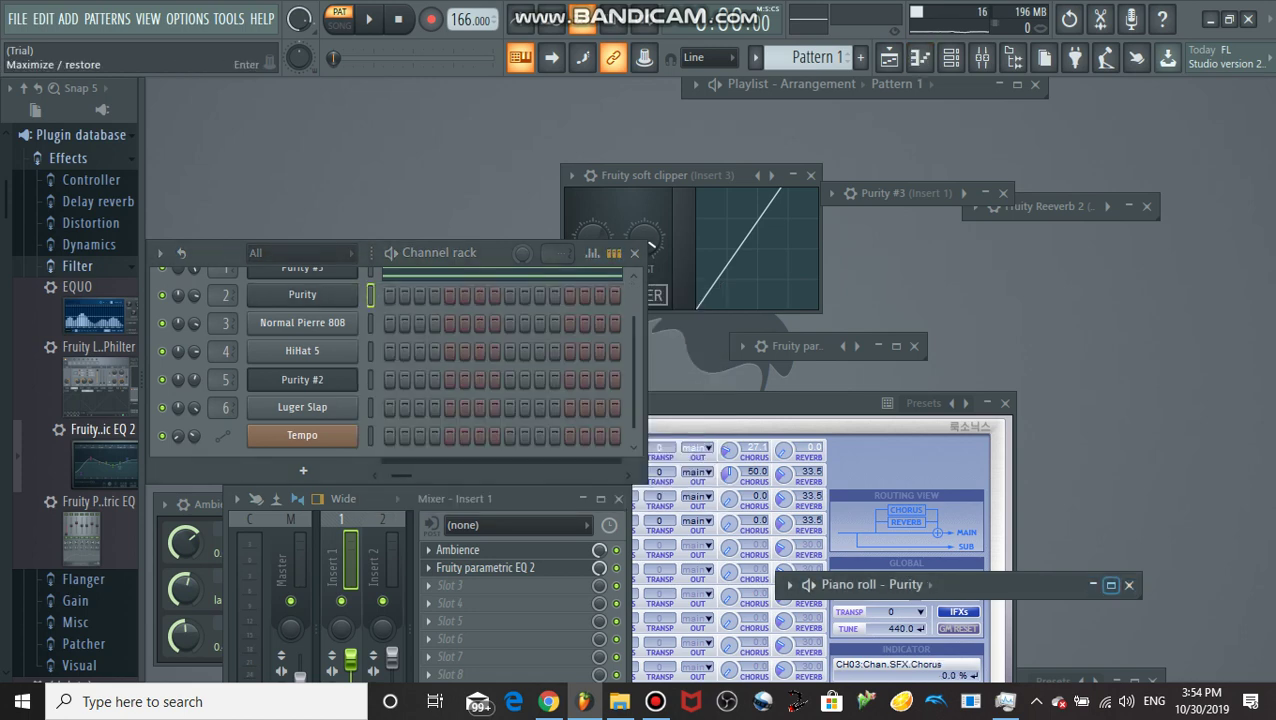
left_click(1110, 585)
left_click(556, 88)
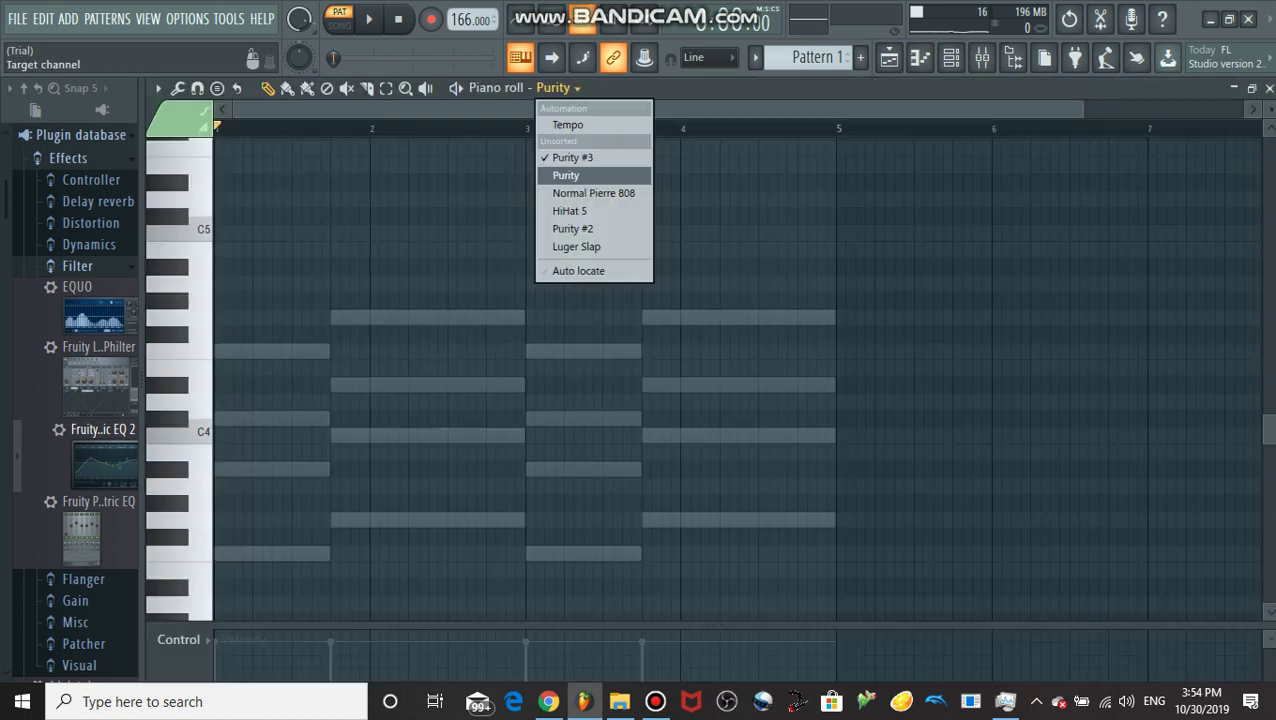
left_click(580, 175)
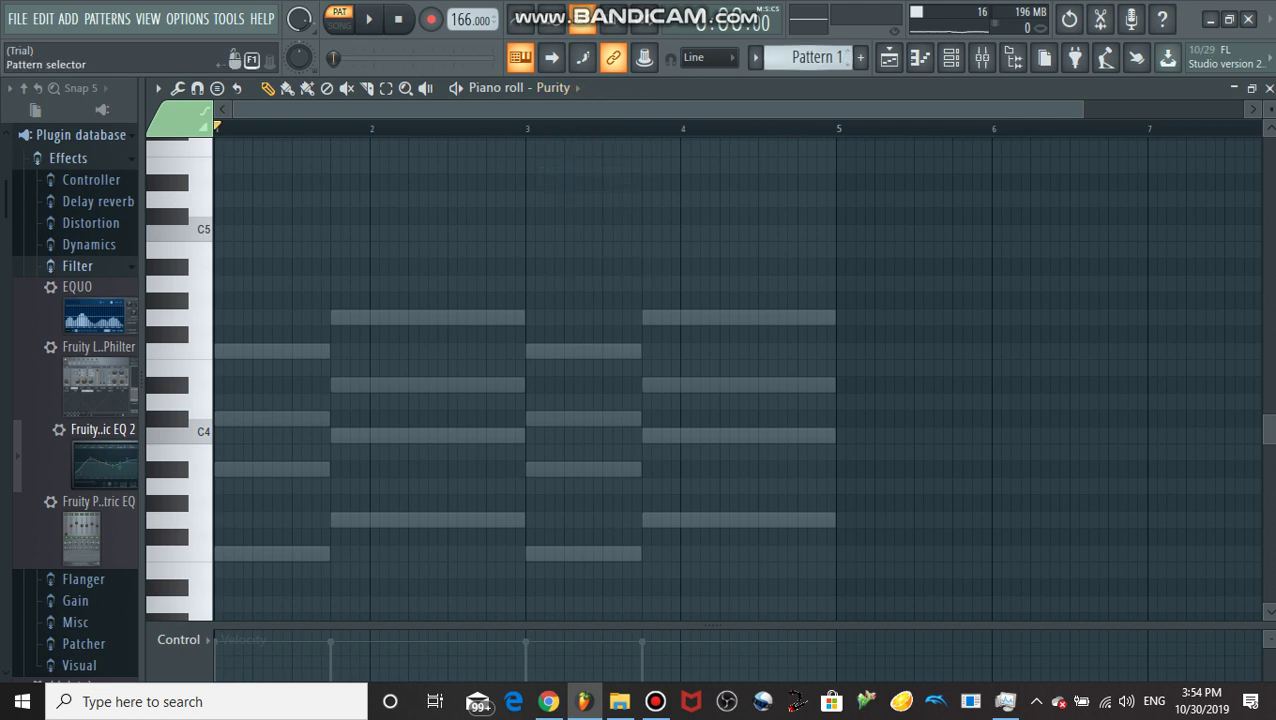
Switch to Pattern 2 and play its Purity melody with the notes in view
left_click(848, 53)
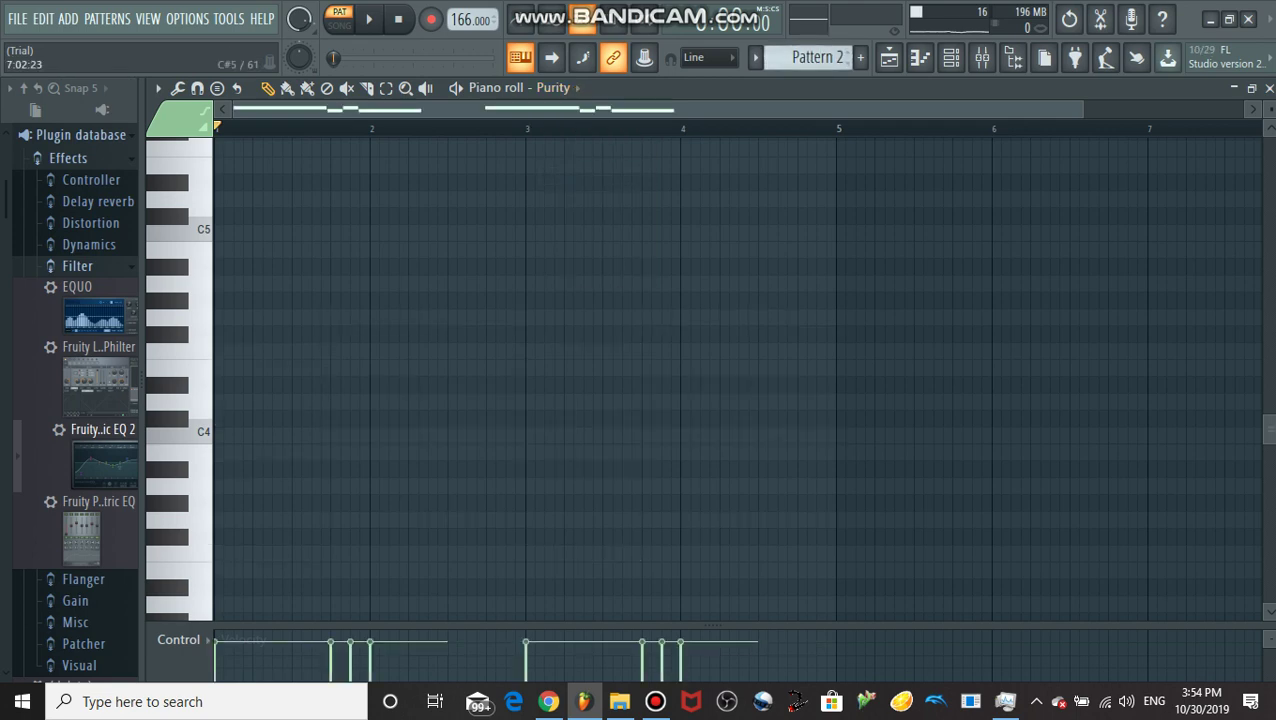
left_click_drag(1270, 430, 1270, 320)
key("space")
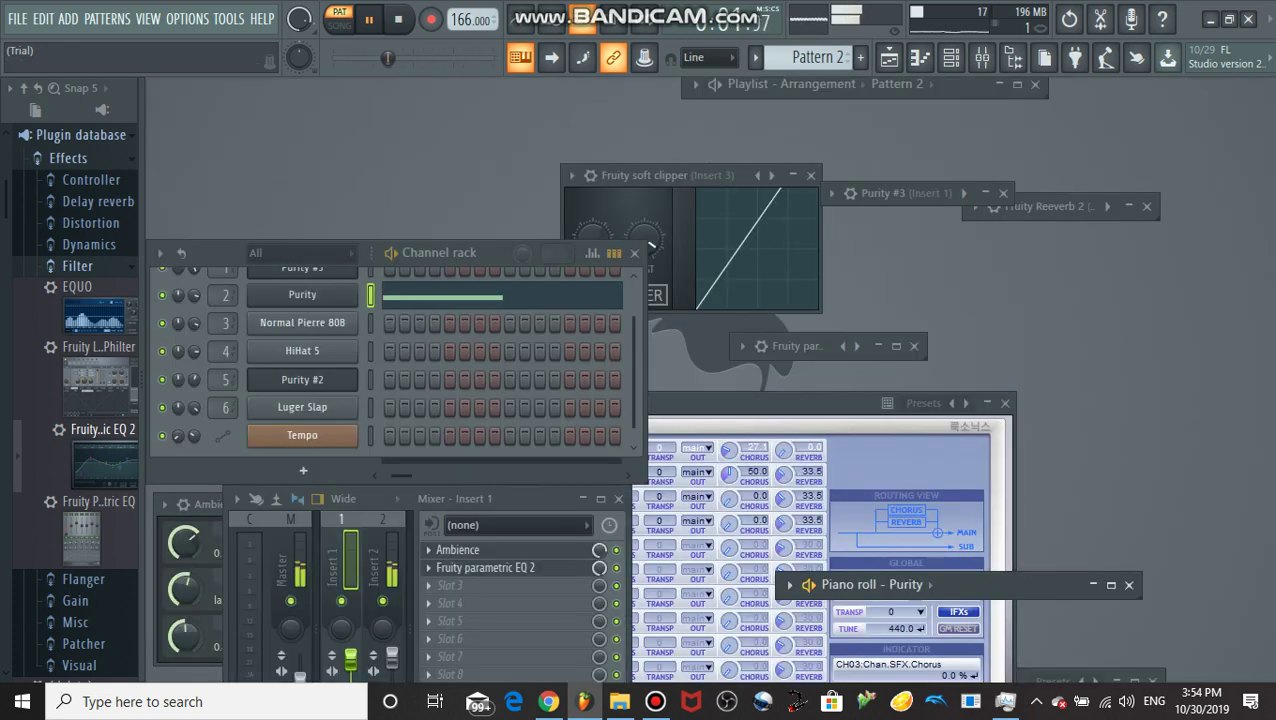
Move the Purity #2 window out of the way and show the Purity plugin on Insert 2, minimizing it and stopping playback
left_click_drag(760, 403, 793, 373)
left_click_drag(700, 373, 1233, 195)
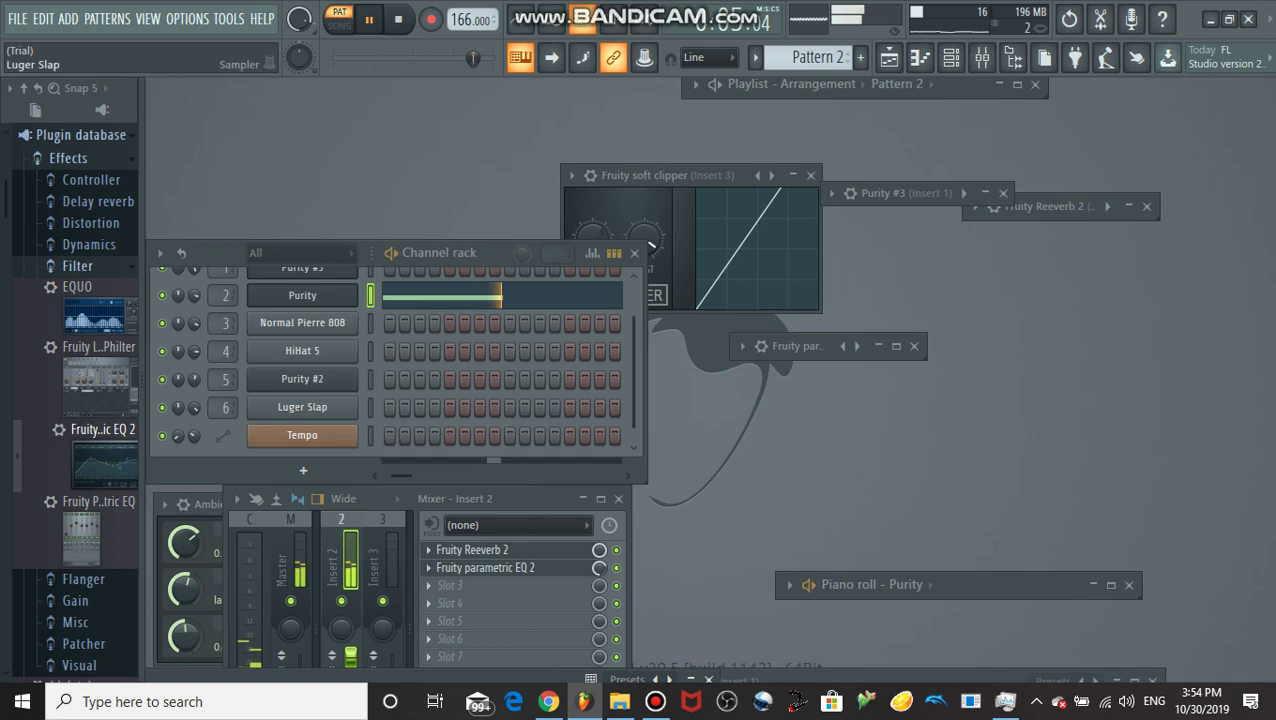
left_click_drag(455, 680, 806, 175)
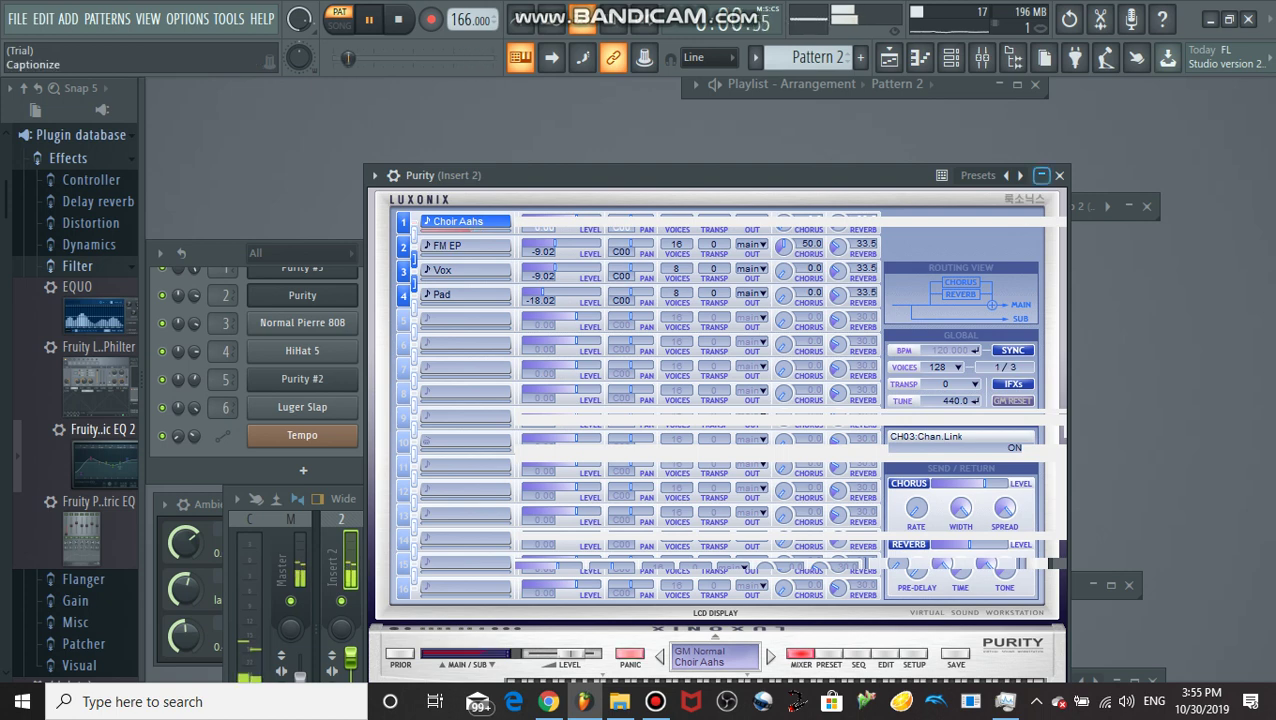
left_click(1041, 175)
key("space")
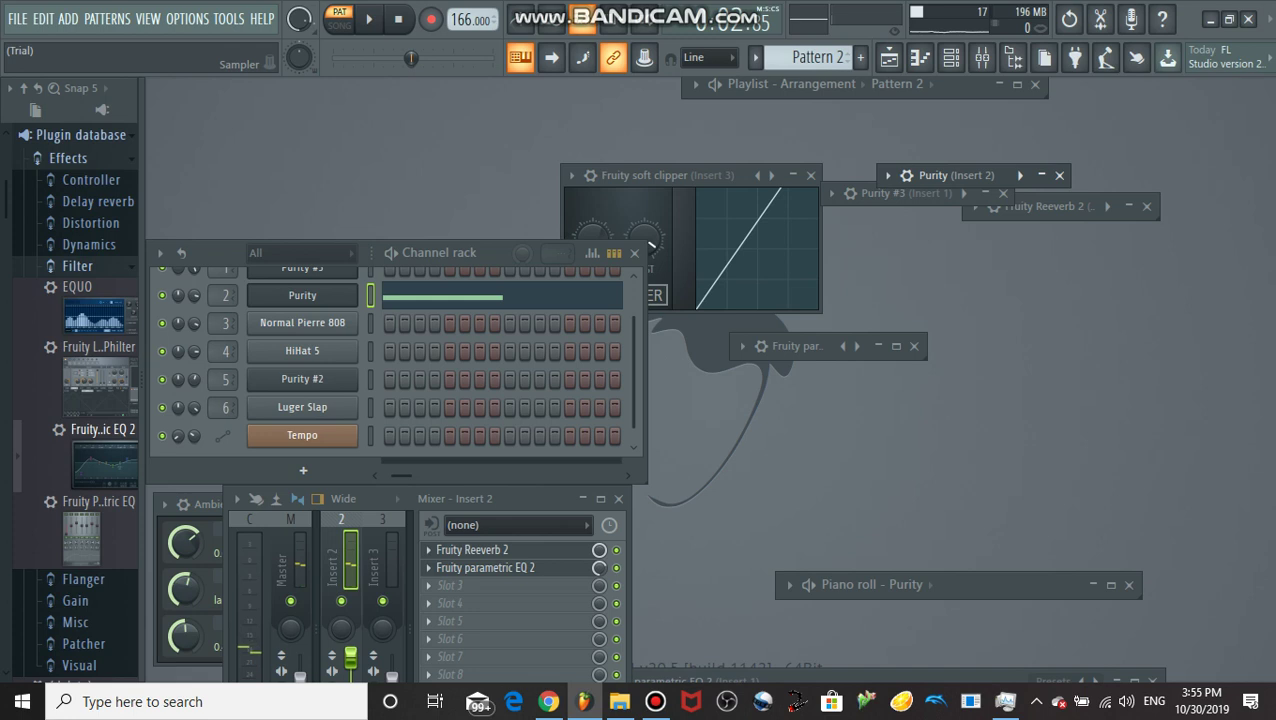
Open the Normal Pierre 808 channel in the maximized piano roll and switch to Pattern 3
right_click(352, 322)
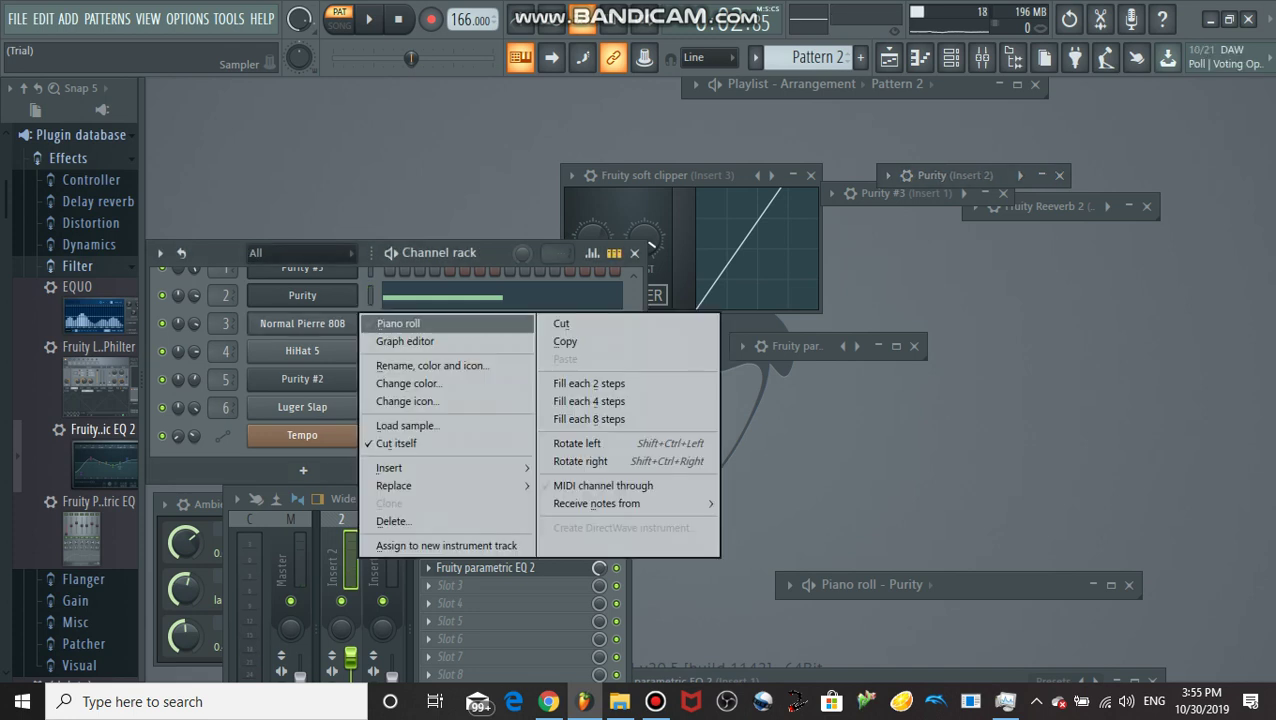
left_click(400, 323)
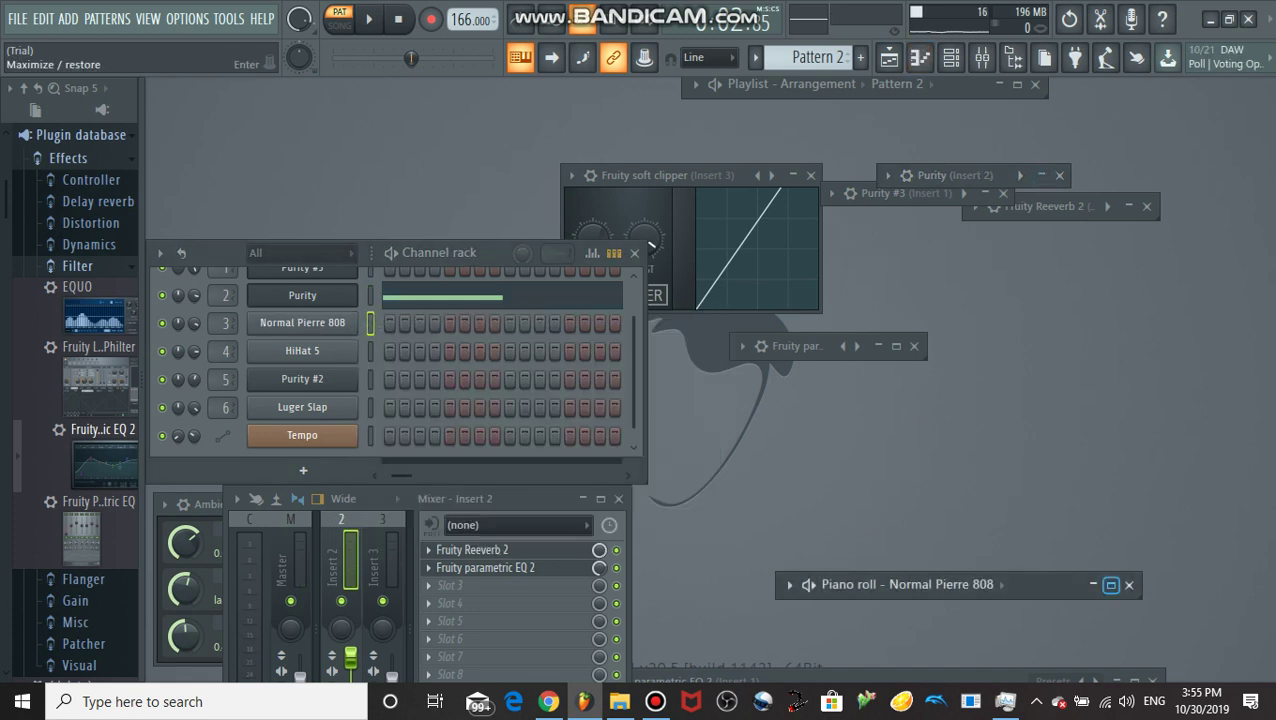
left_click(1110, 585)
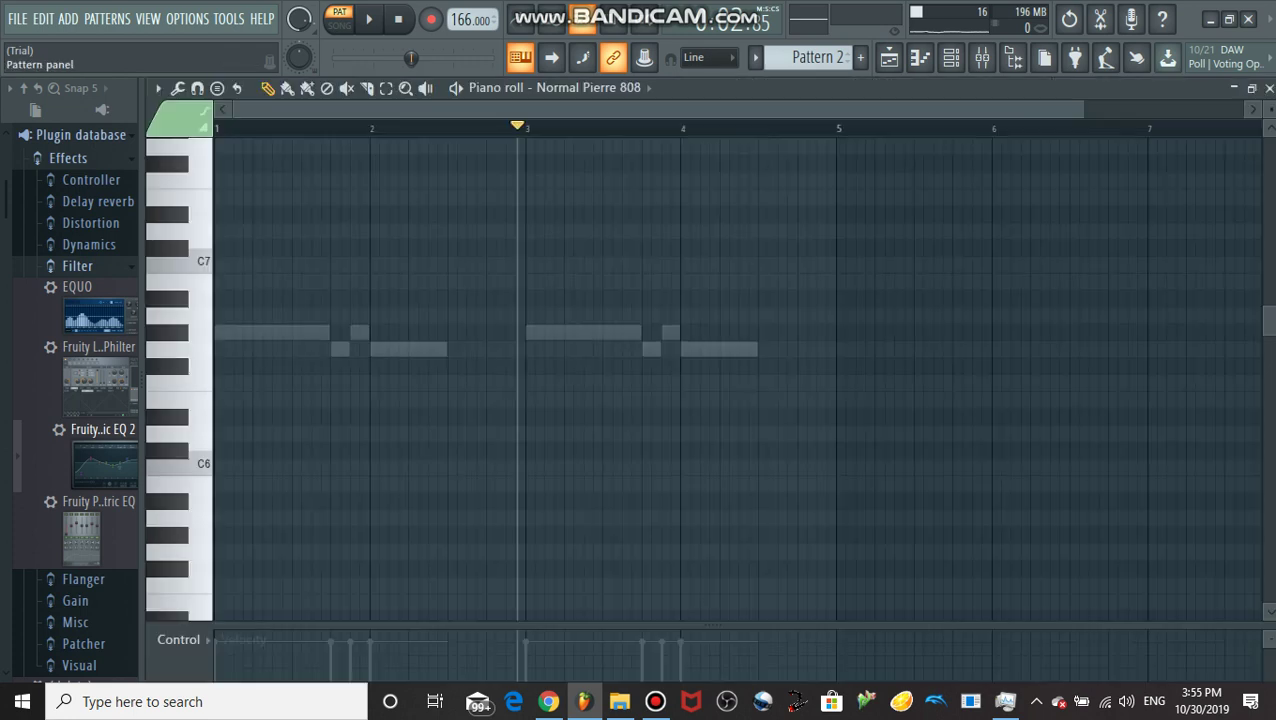
scroll(818, 58, "up", 1)
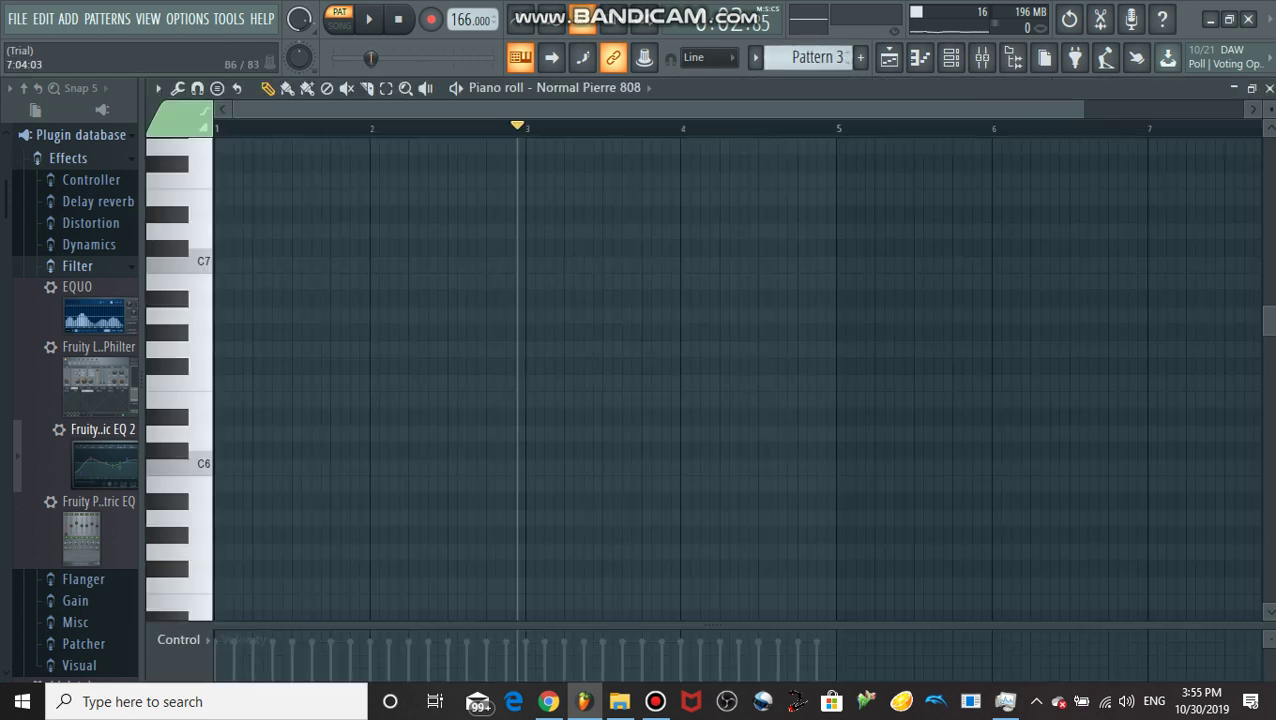
scroll(708, 374, "down", 4)
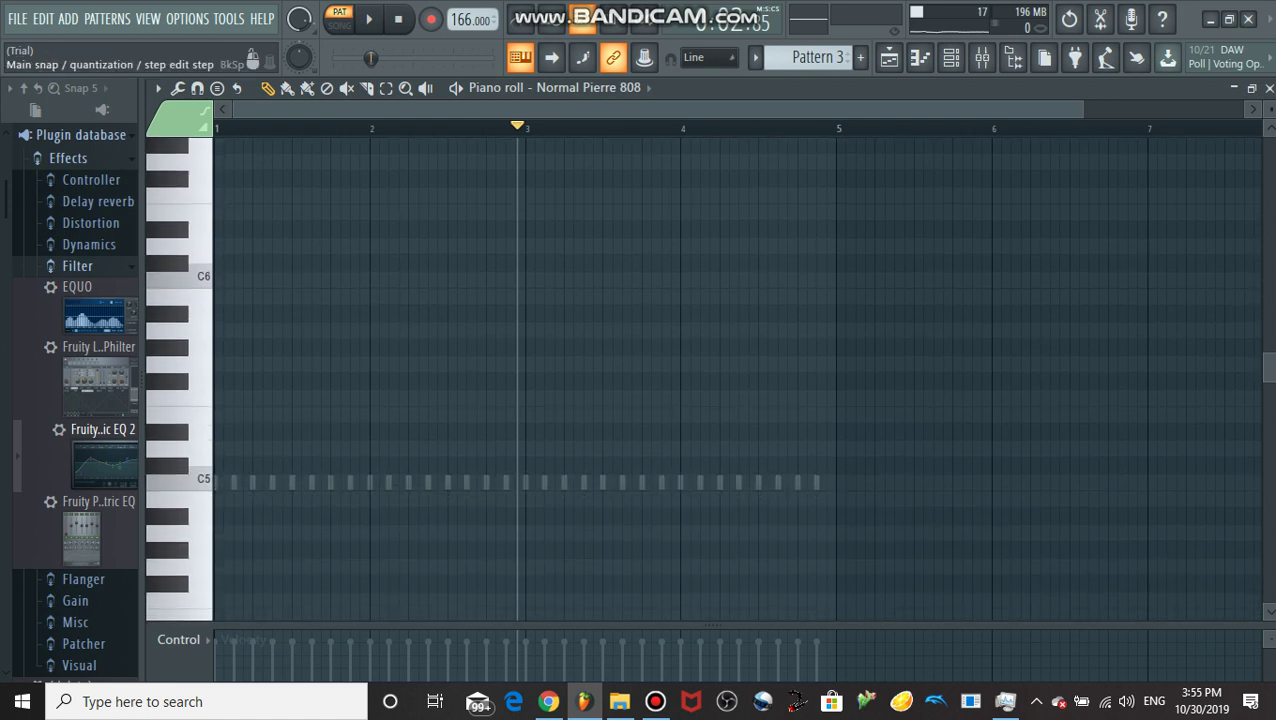
Play Pattern 3 while viewing the HiHat 5 notes and the Luger Slap notes in the piano roll
left_click(560, 87)
left_click(573, 210)
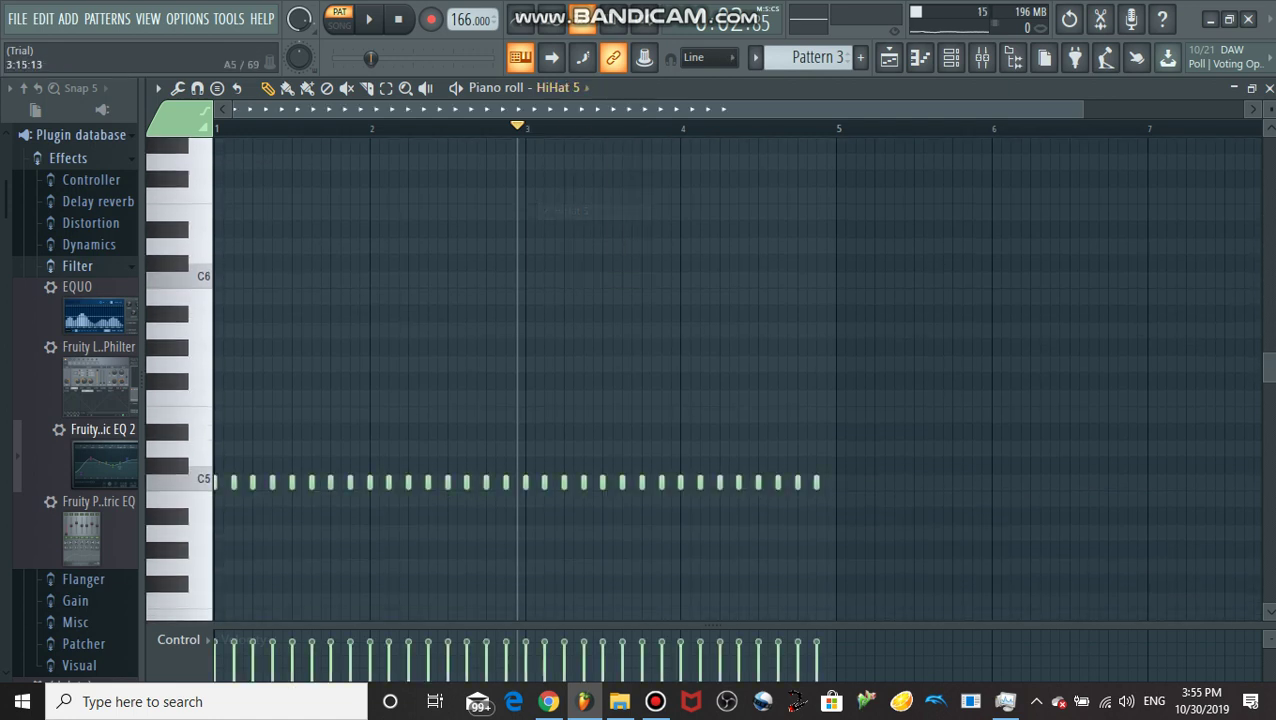
key("space")
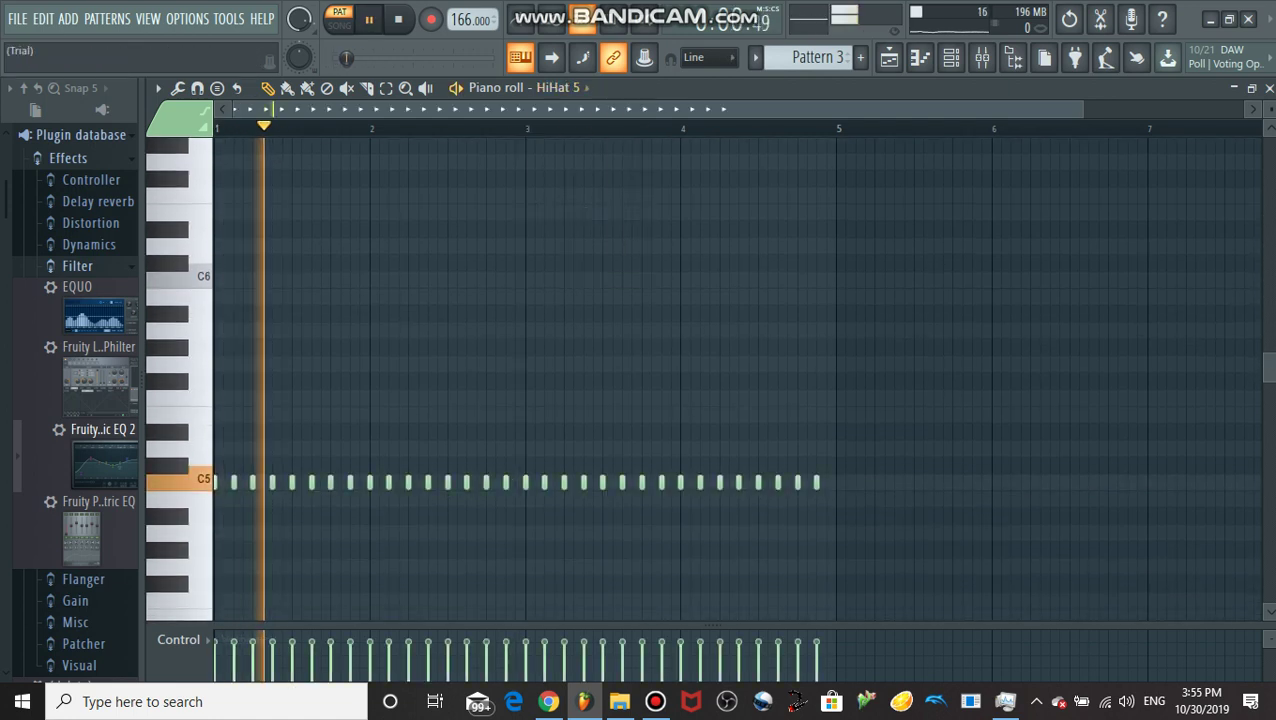
left_click(560, 87)
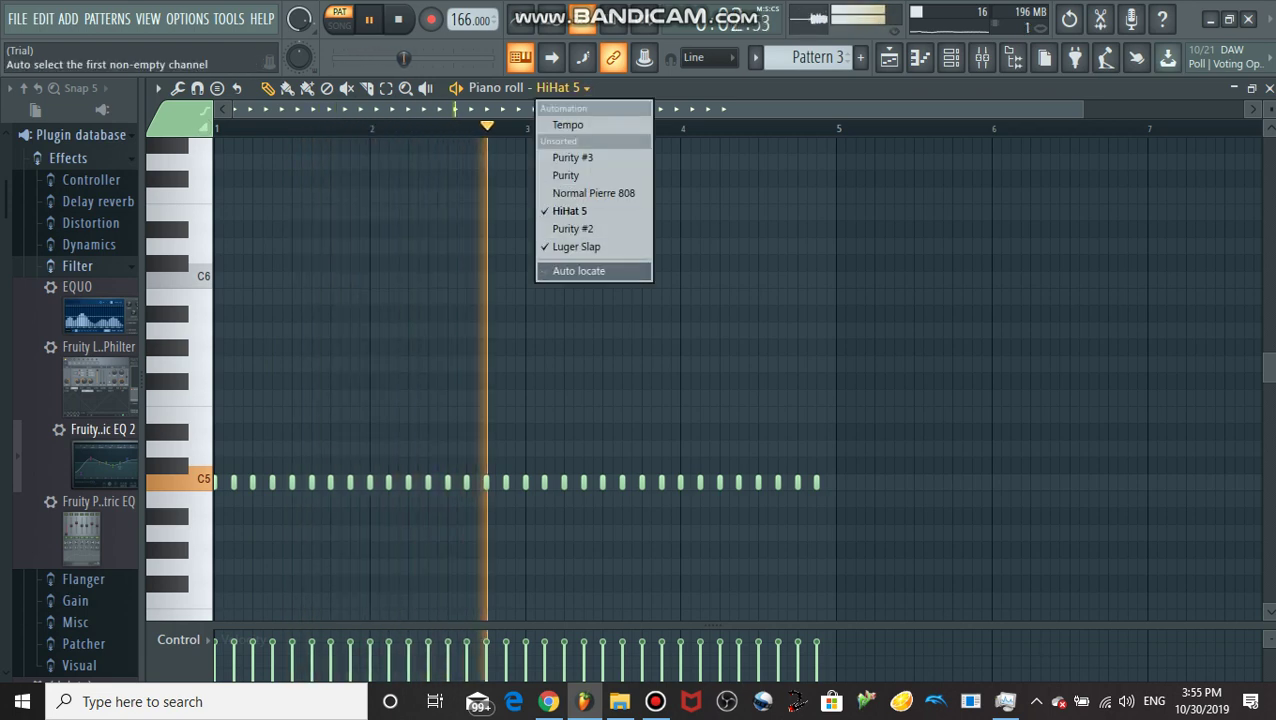
left_click(575, 246)
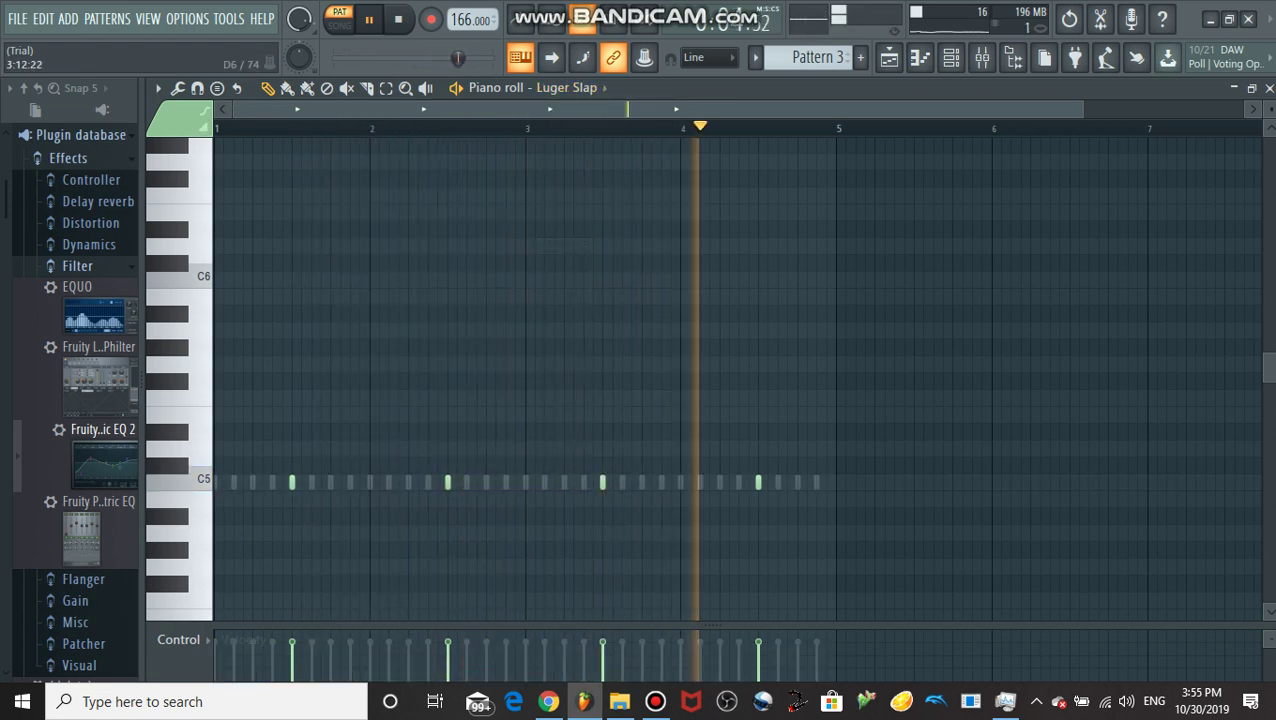
Stop Pattern 3, switch to Pattern 4 and play it with the Purity #2 notes shown in the piano roll
key("space")
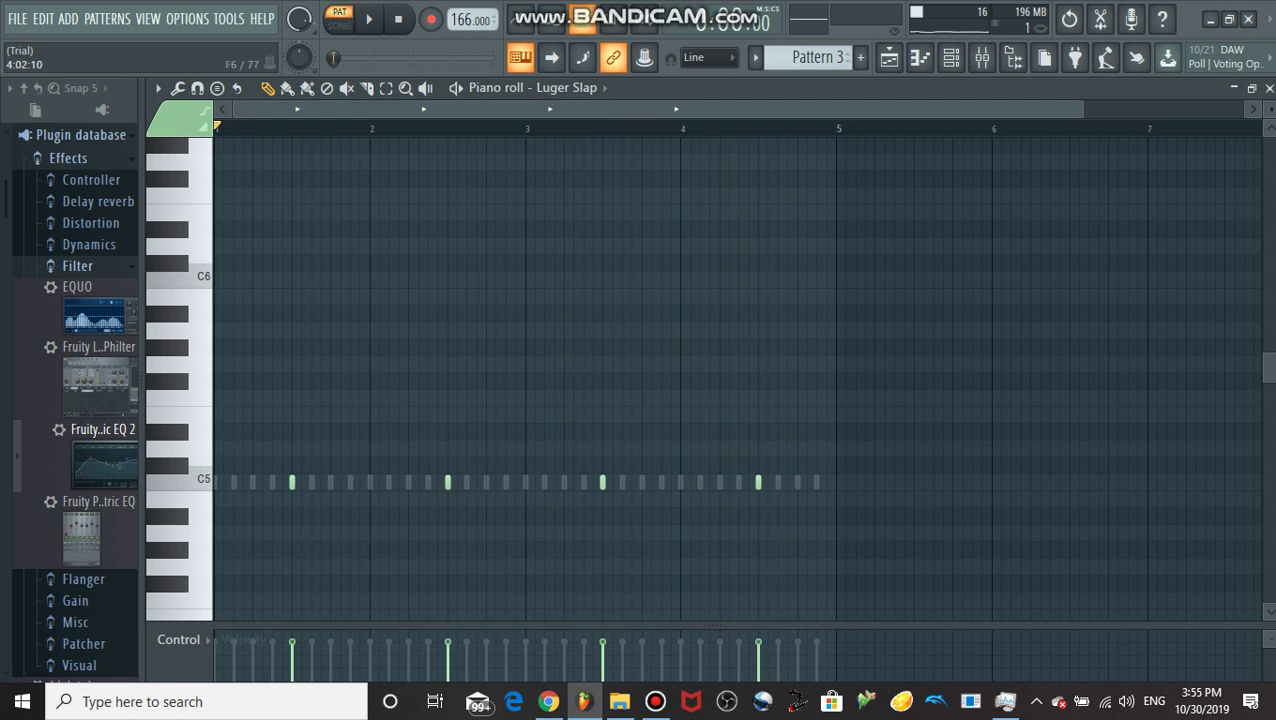
scroll(817, 57, "down", 1)
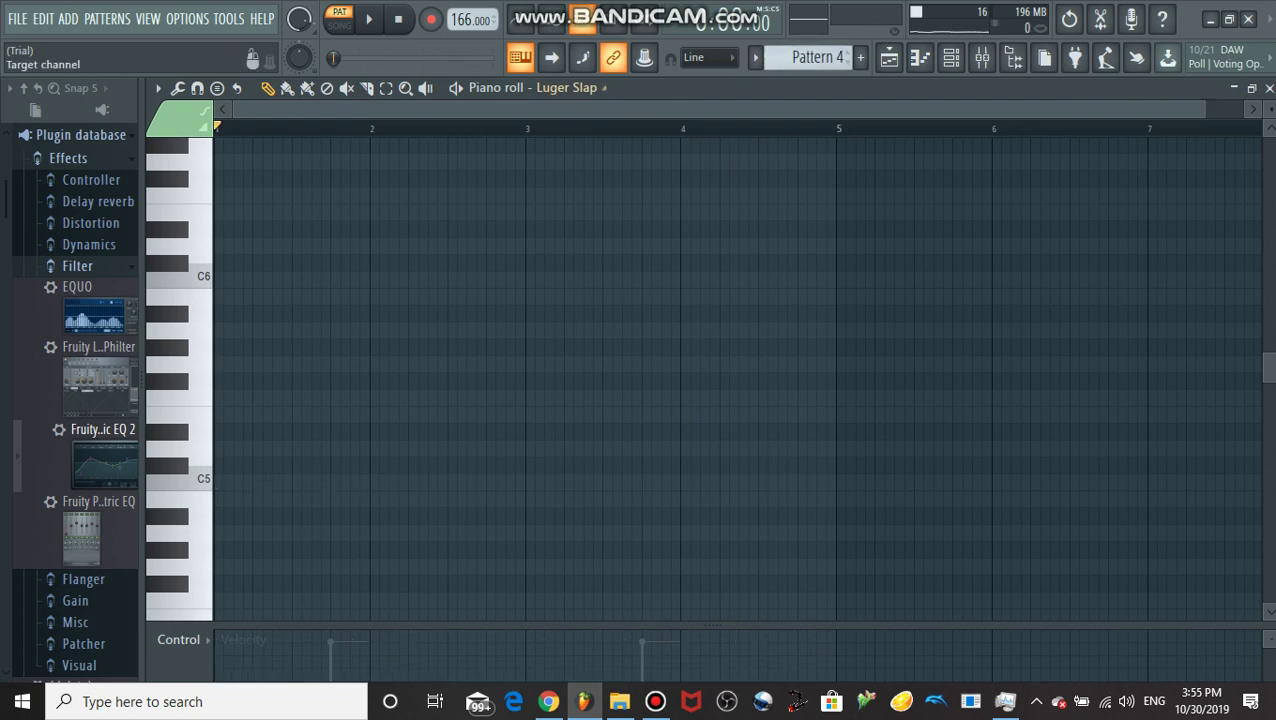
left_click(566, 87)
left_click(575, 229)
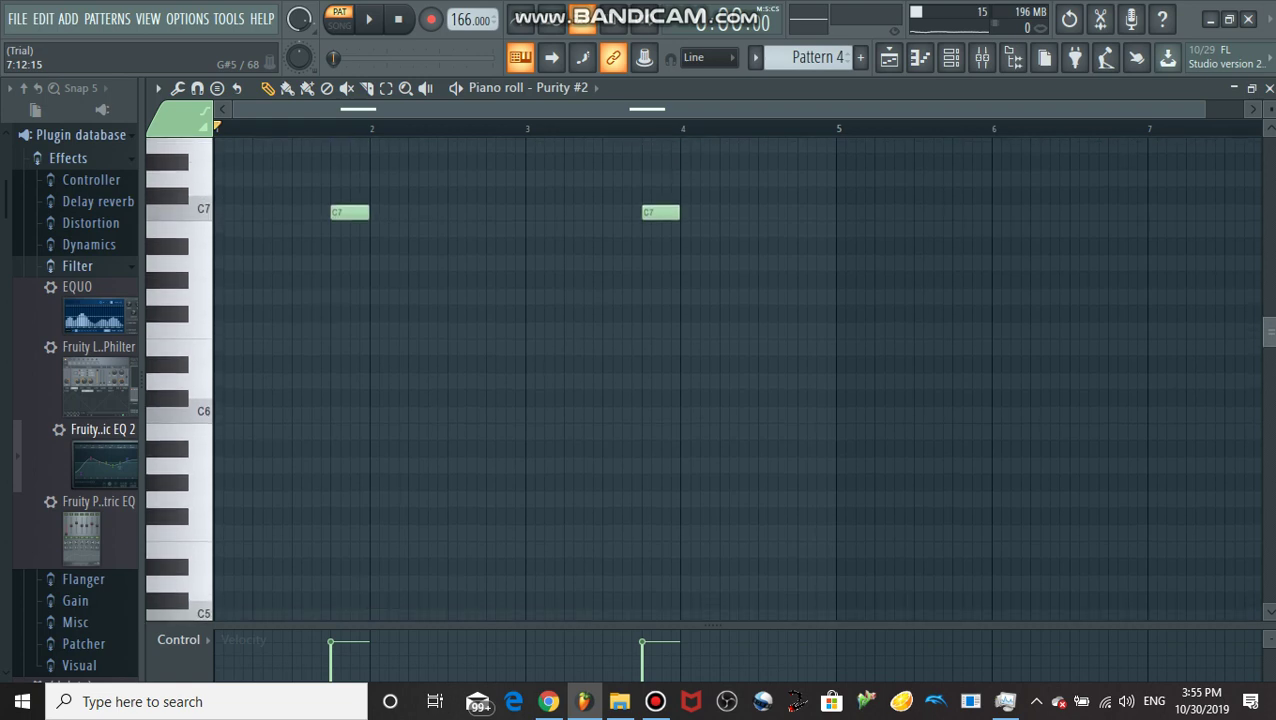
key("space")
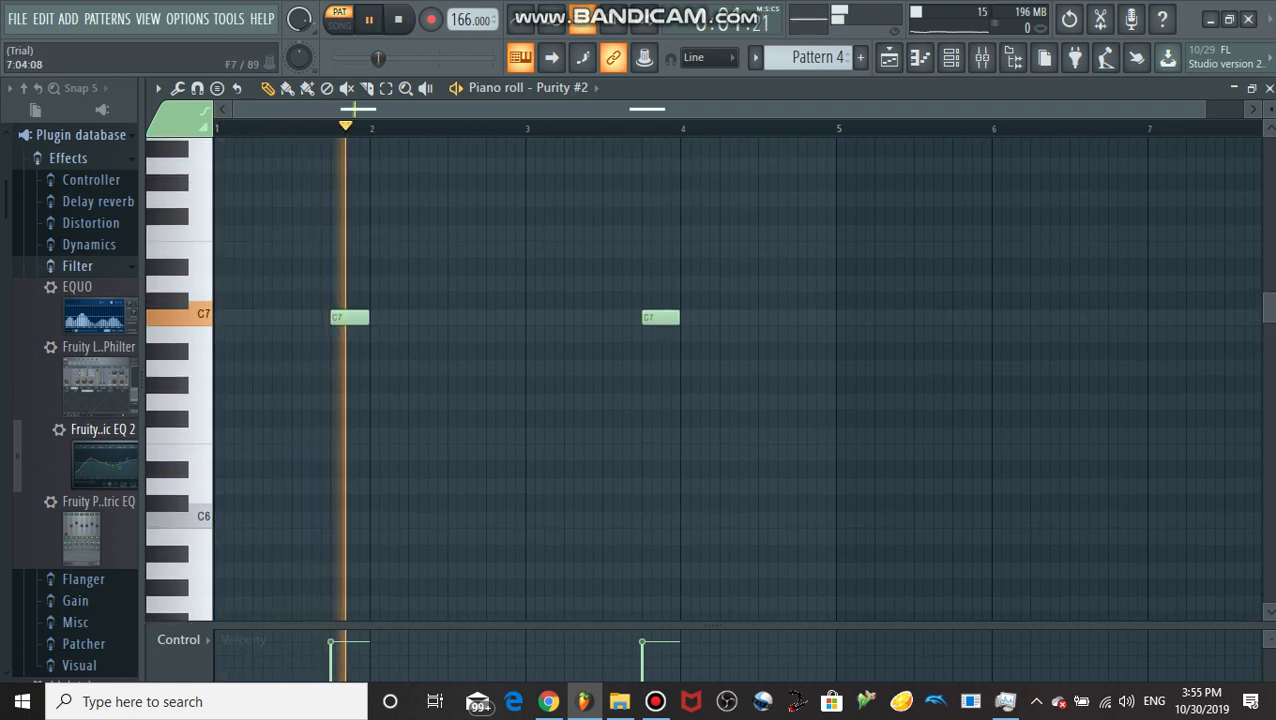
Minimize the piano roll and show the Purity #2 plugin, rearranging the mixer, plugin and channel rack windows to uncover the channels
left_click(1234, 88)
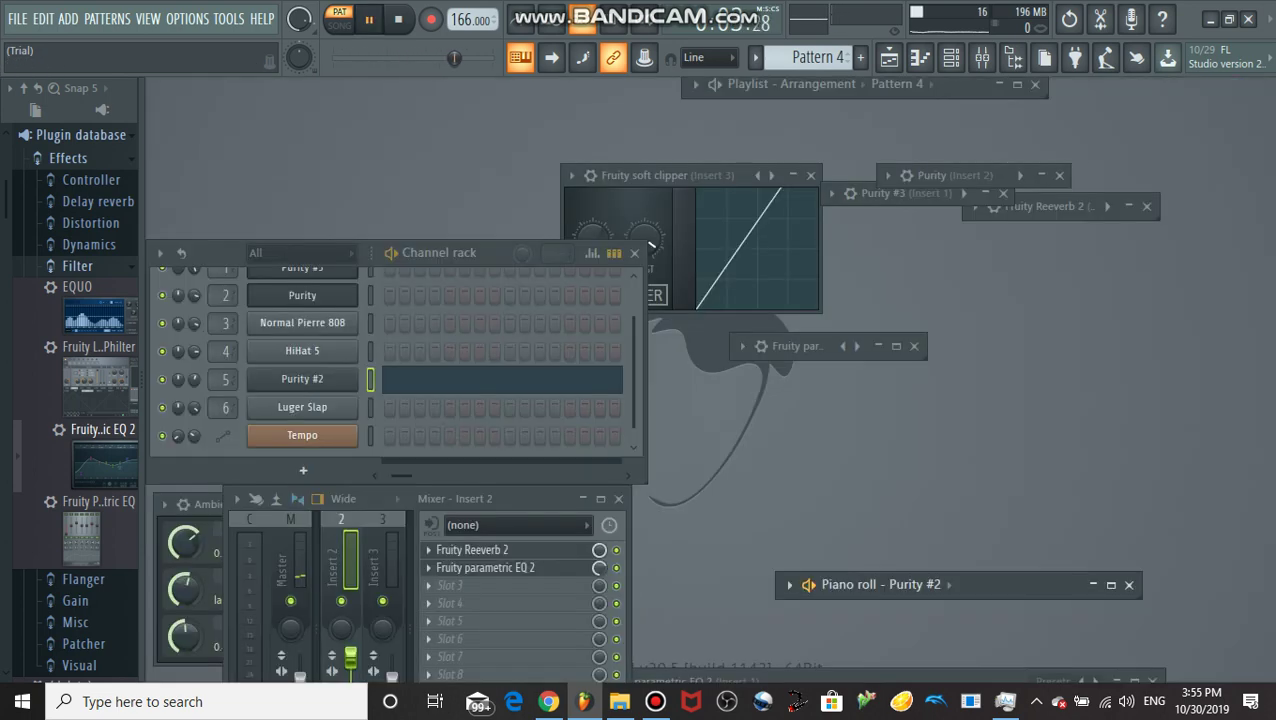
left_click_drag(535, 499, 705, 425)
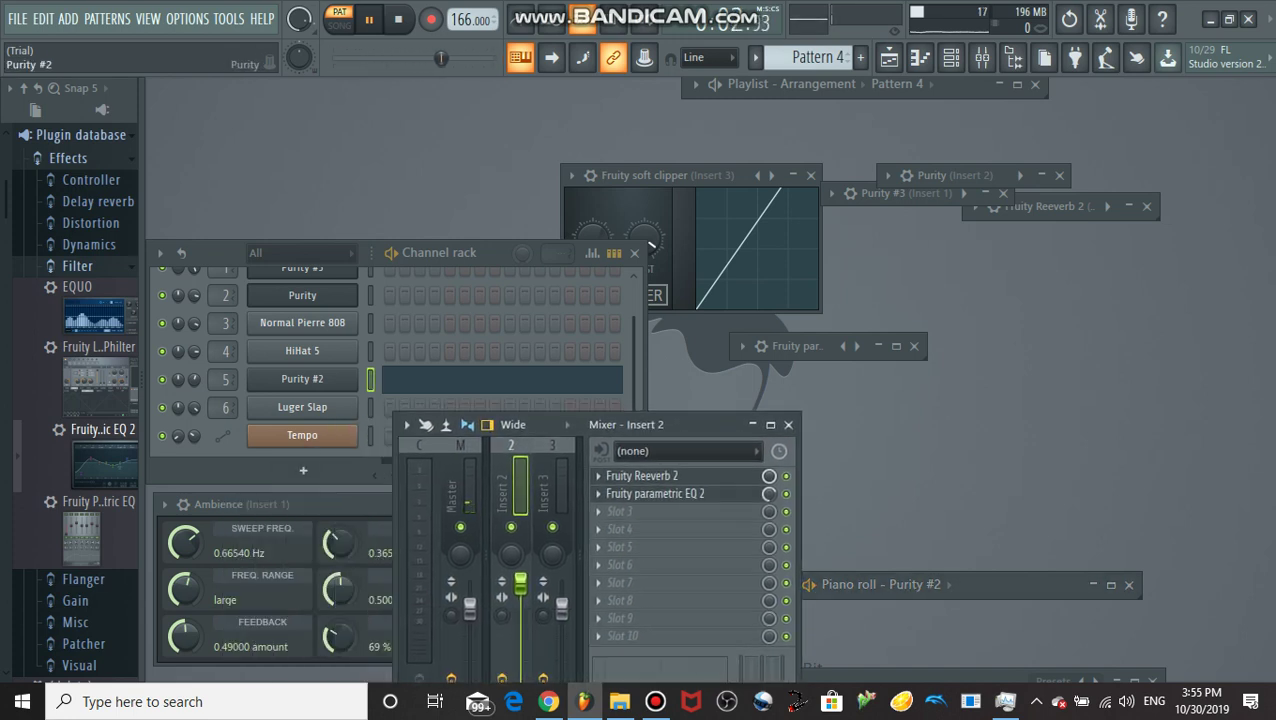
left_click(302, 379)
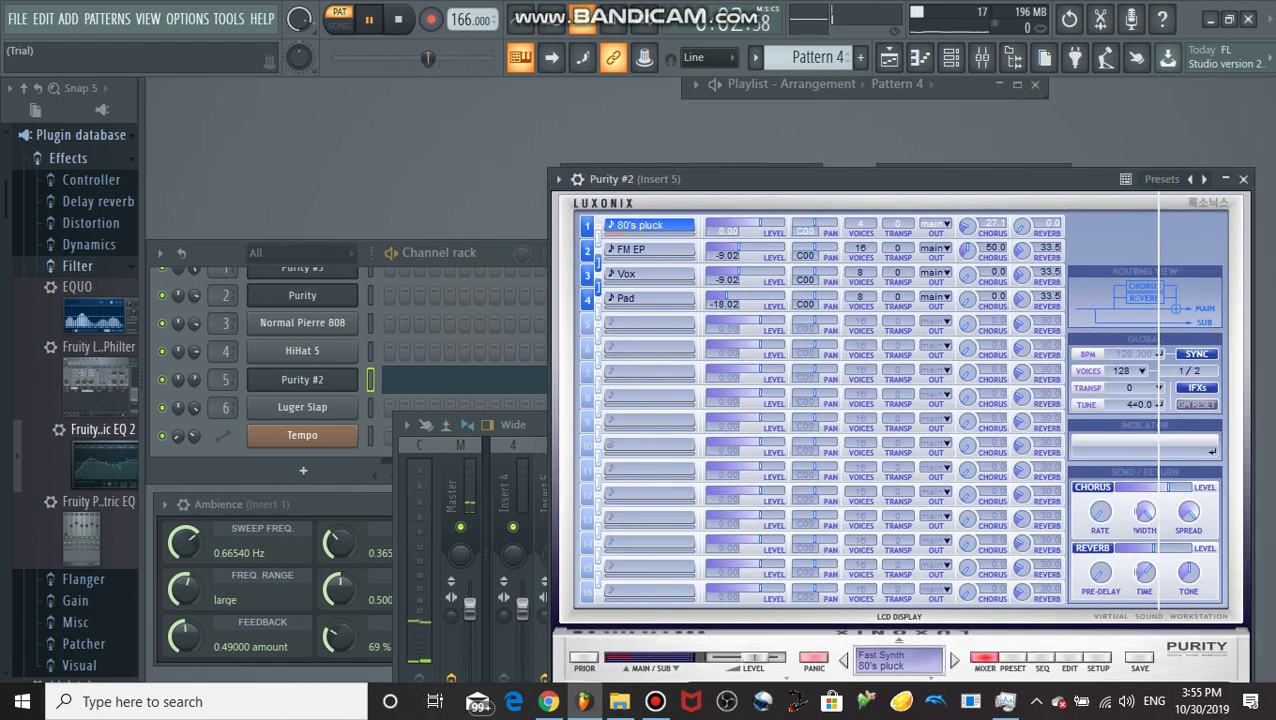
left_click_drag(800, 179, 1217, 144)
left_click_drag(480, 253, 524, 205)
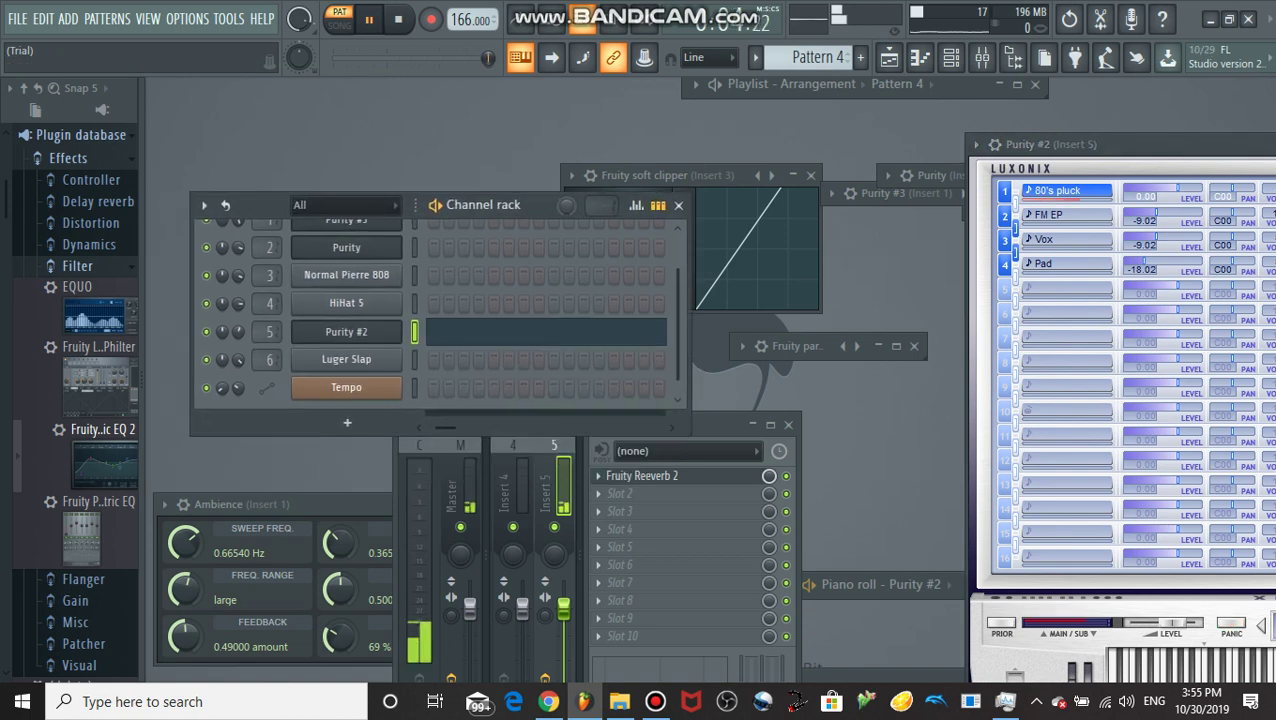
Switch the channel rack to Pattern 5 and restart playback to hear its 808, hi-hat and slap steps
scroll(816, 58, "down", 1)
key("space")
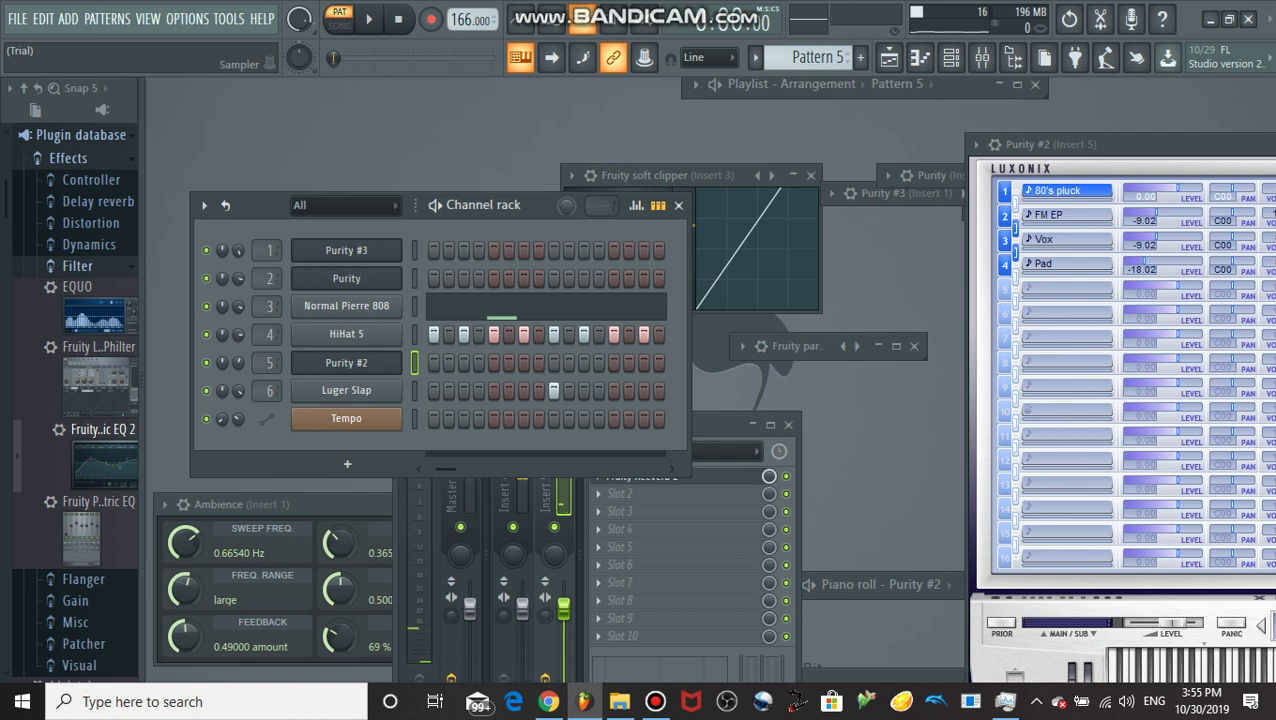
key("space")
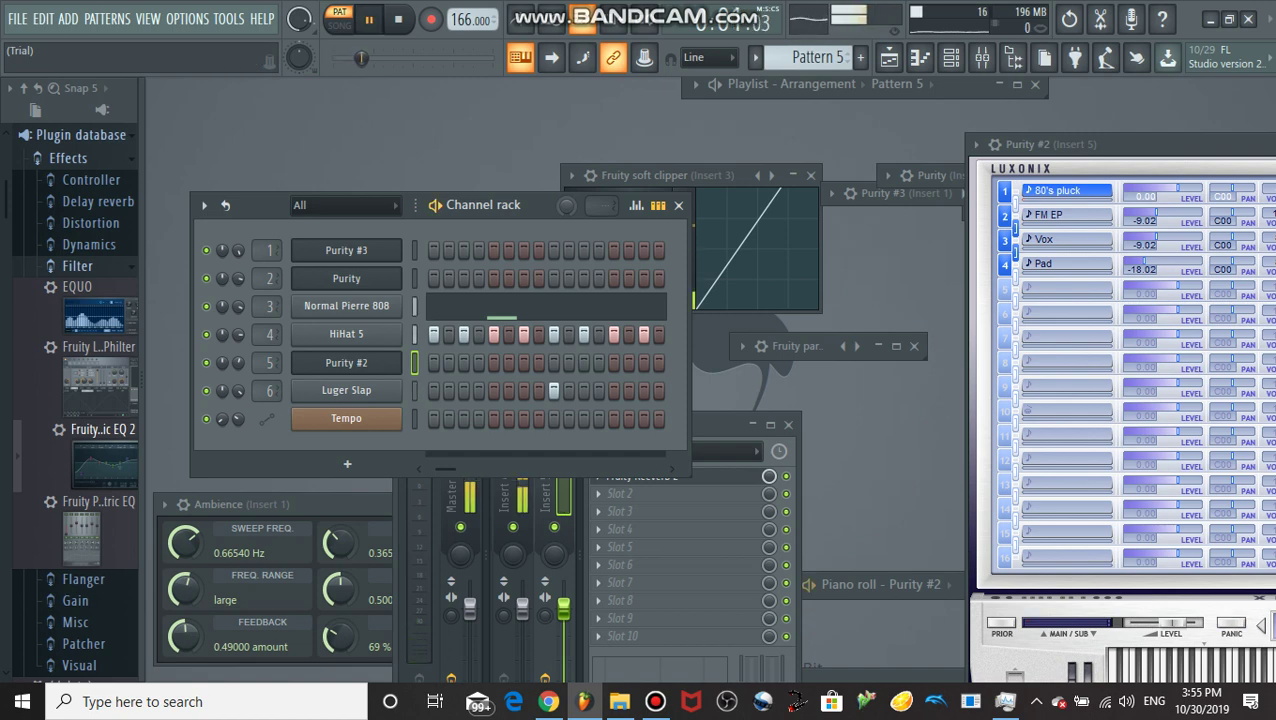
View Pattern 5's Normal Pierre 808 notes in the maximized piano roll while it plays, ending with playback stopped
right_click(420, 298)
left_click(445, 305)
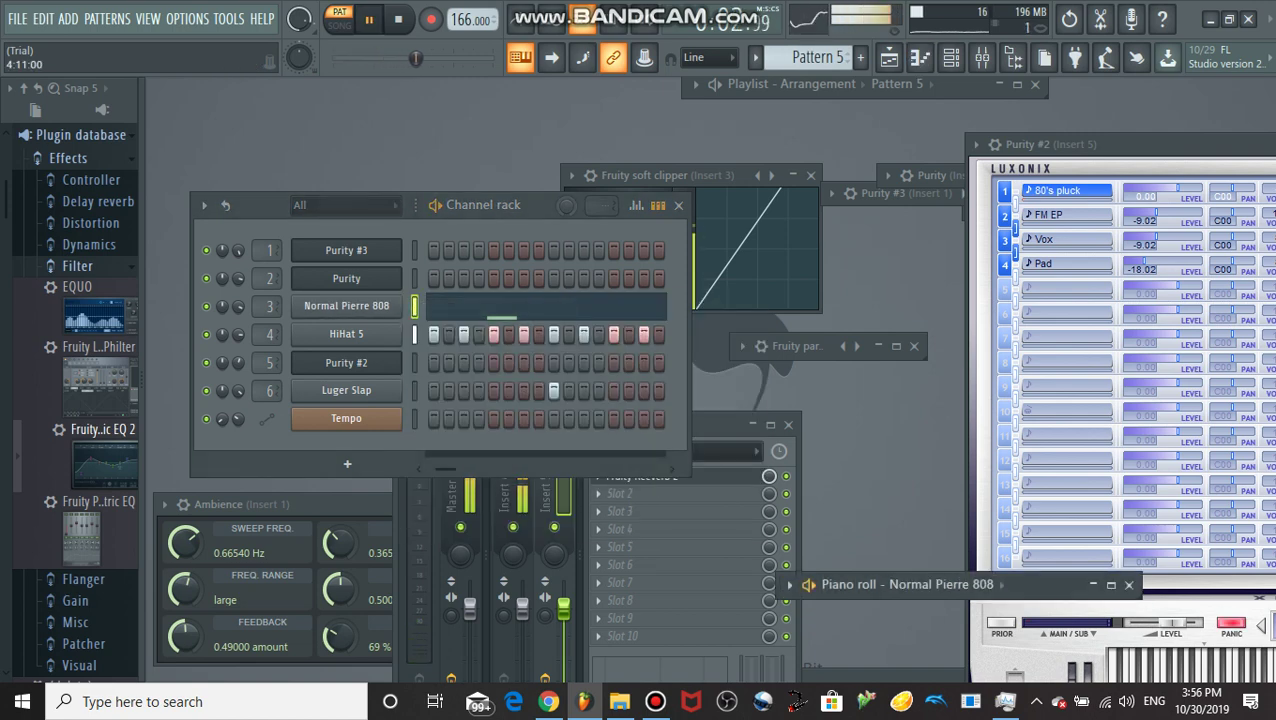
left_click(1111, 585)
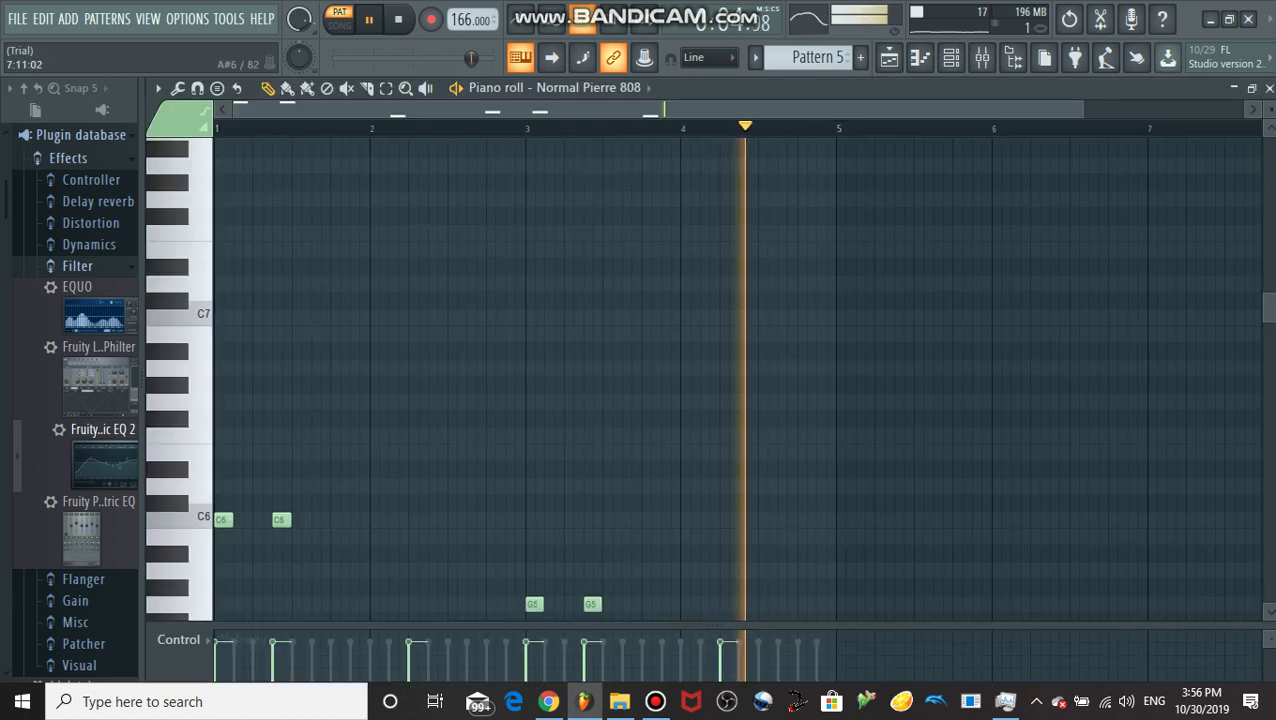
scroll(600, 380, "down", 3)
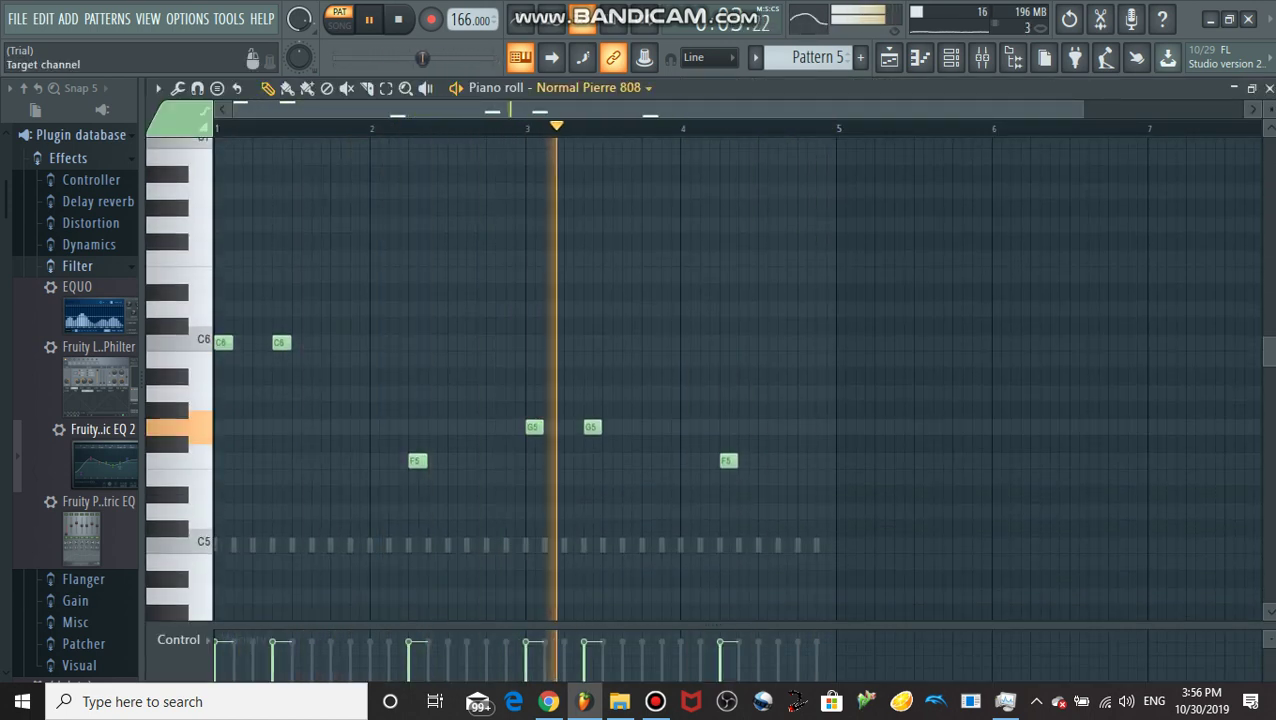
left_click(592, 88)
key("Escape")
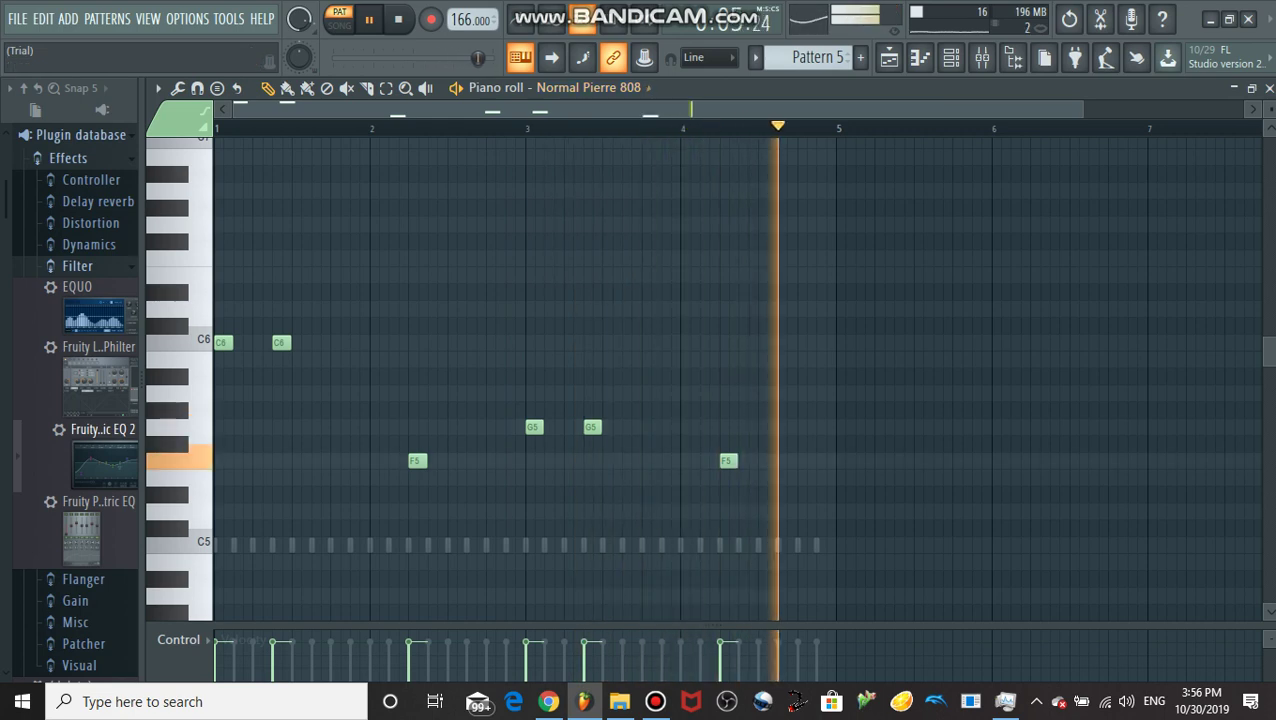
key("space")
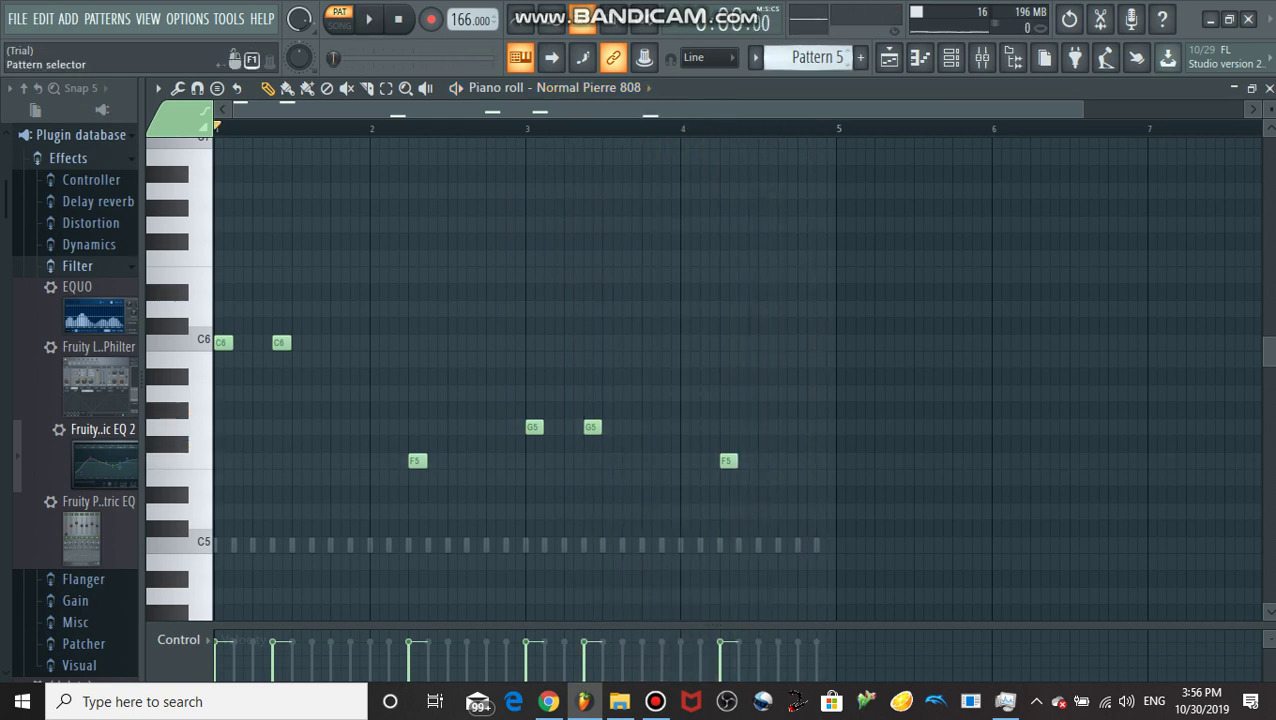
Switch to Pattern 6 and play its Normal Pierre 808 notes in the piano roll, stopping playback at the end
scroll(815, 58, "down", 1)
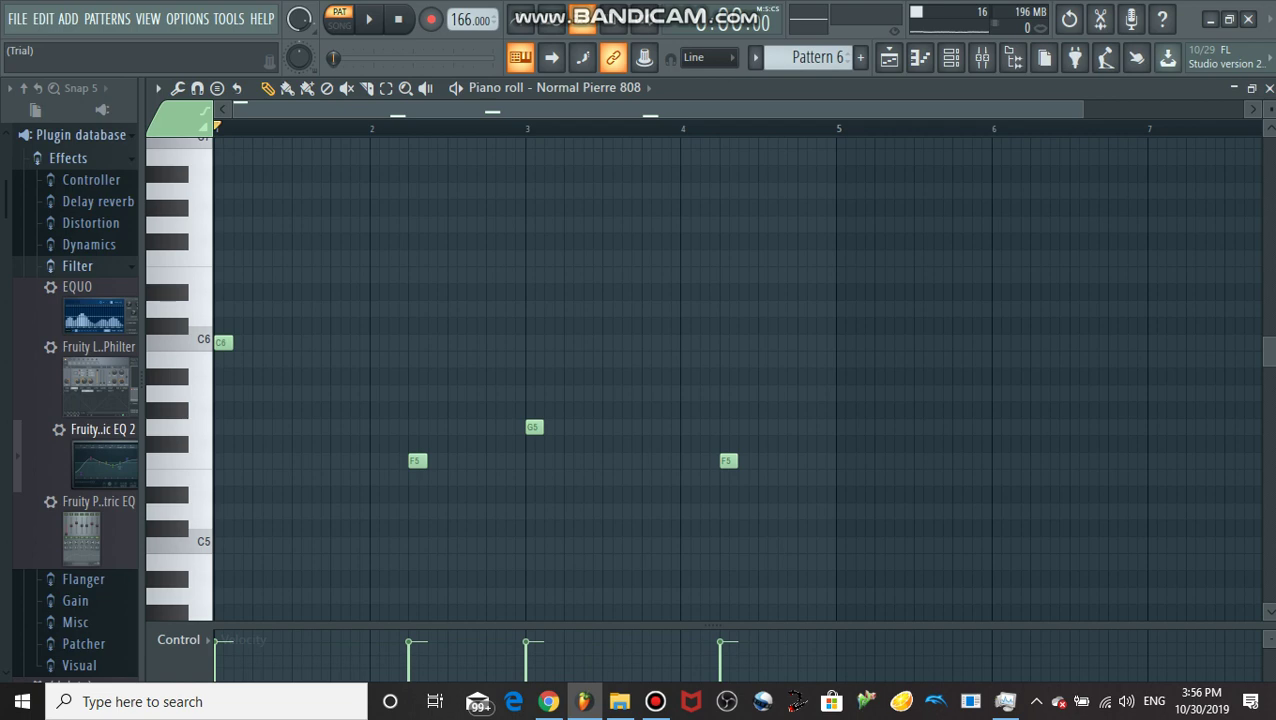
key("space")
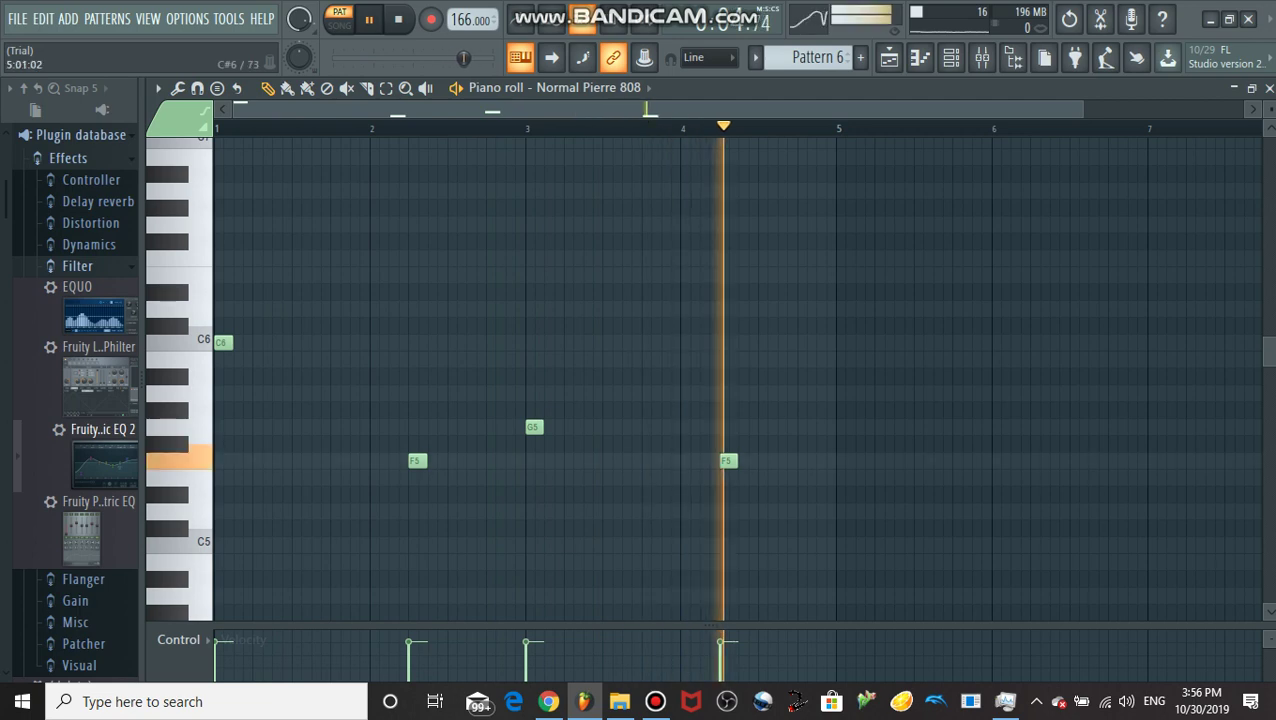
key("space")
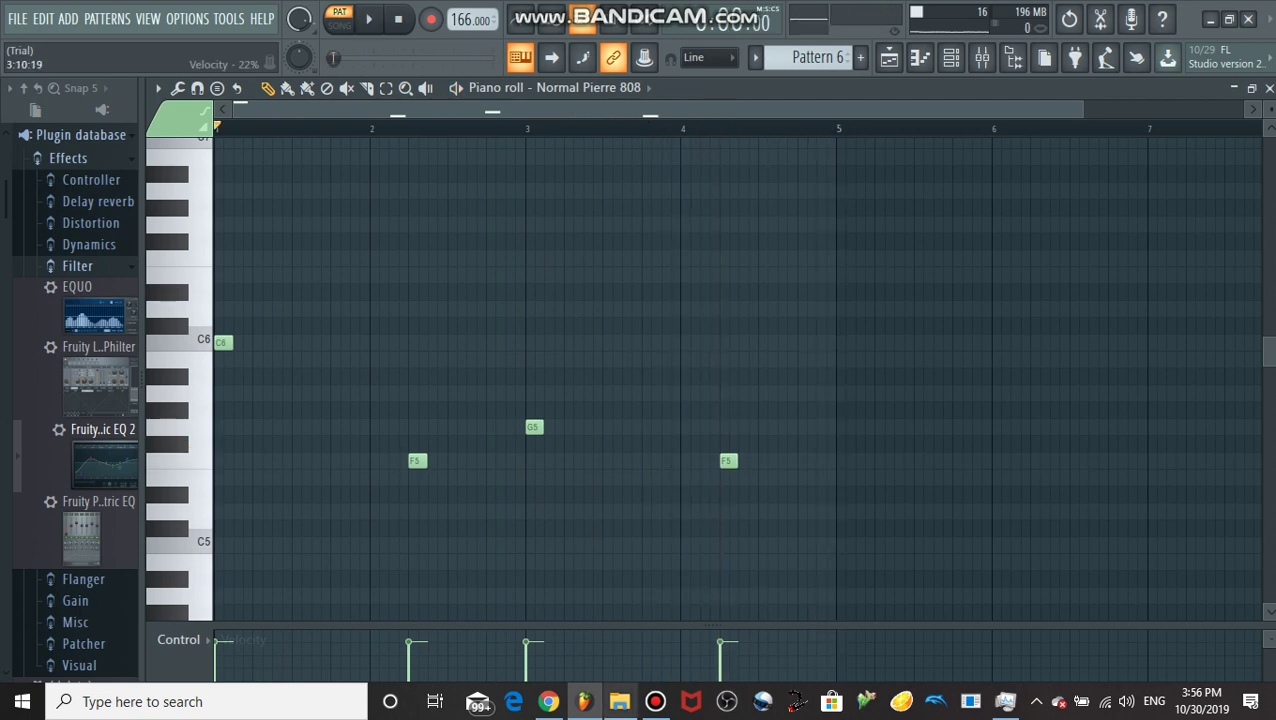